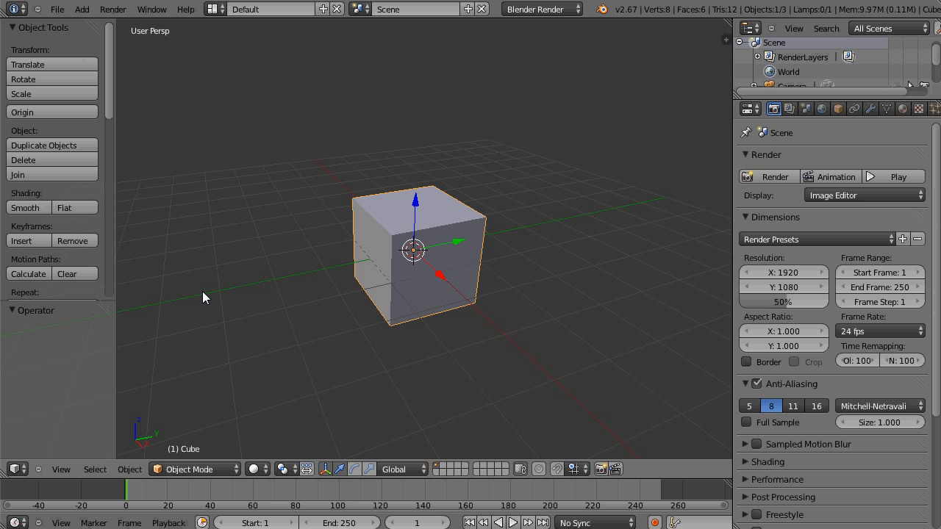
Step: Widen the tool shelf and bring its Cell Fracture tool into view
{"action": "left_click_drag", "start_coordinate": [115, 273], "coordinate": [161, 271]}
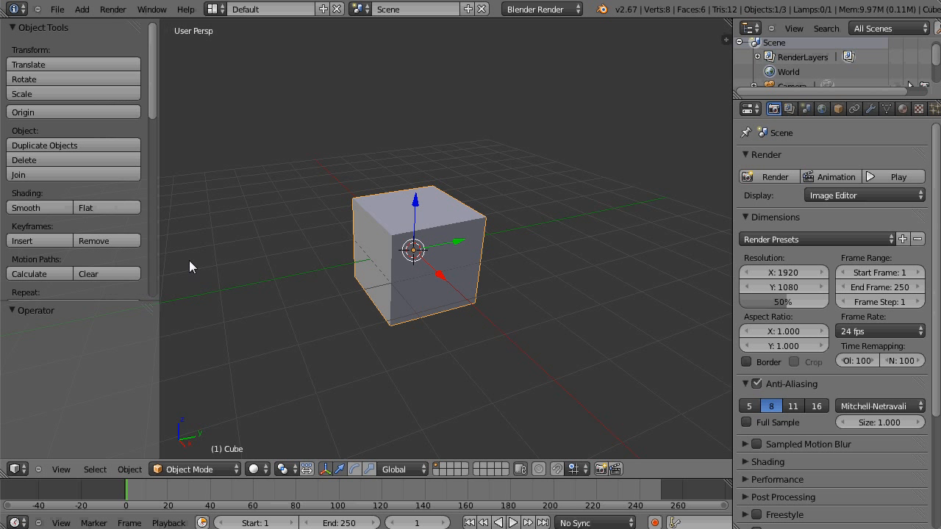
{"action": "scroll", "coordinate": [52, 233], "scroll_direction": "down", "scroll_amount": 5}
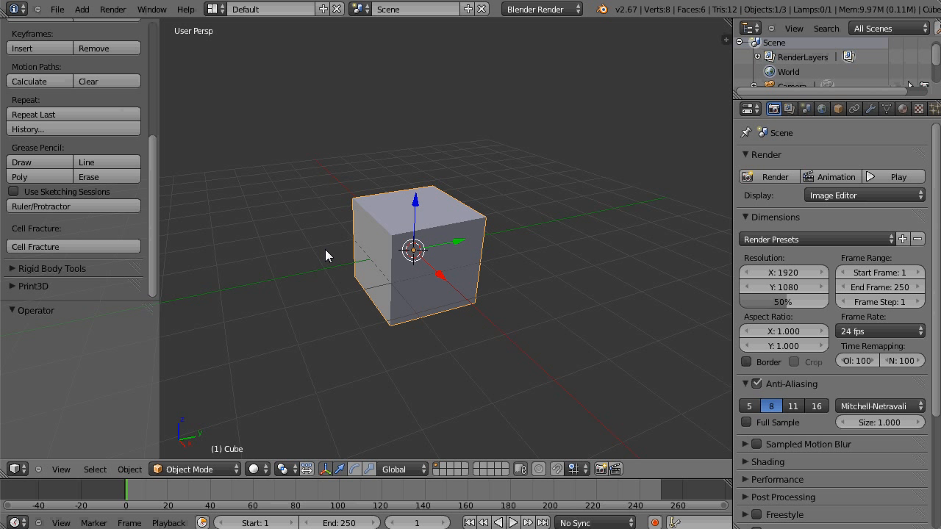
{"action": "left_click", "coordinate": [74, 246]}
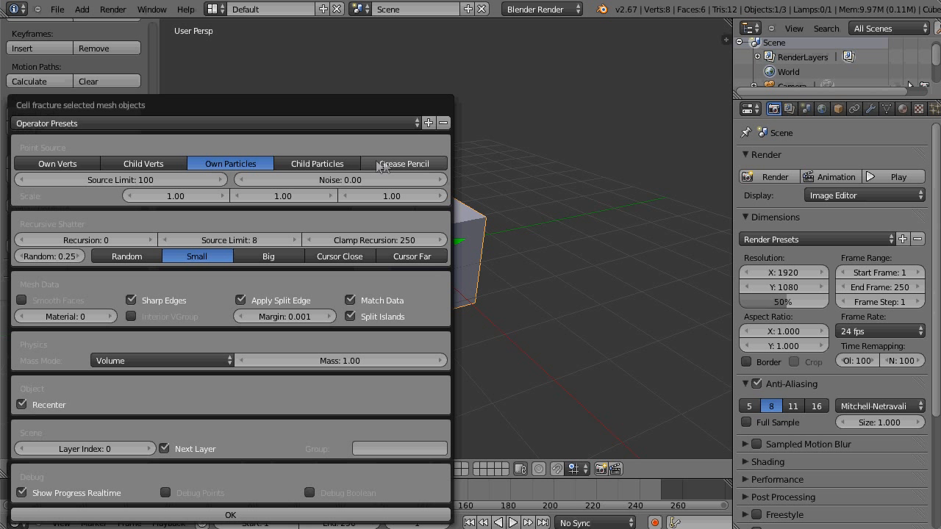
{"action": "left_click", "coordinate": [137, 163], "text": "shift"}
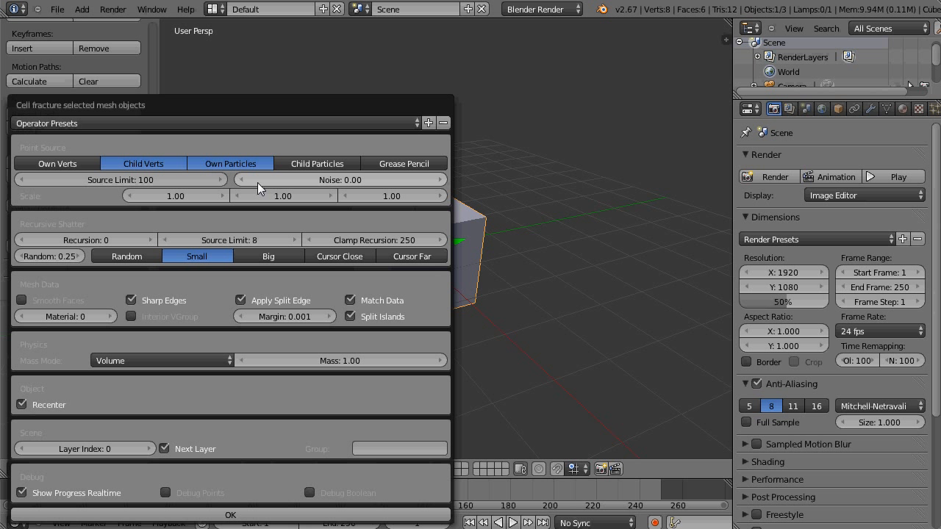
{"action": "left_click", "coordinate": [214, 163], "text": "shift"}
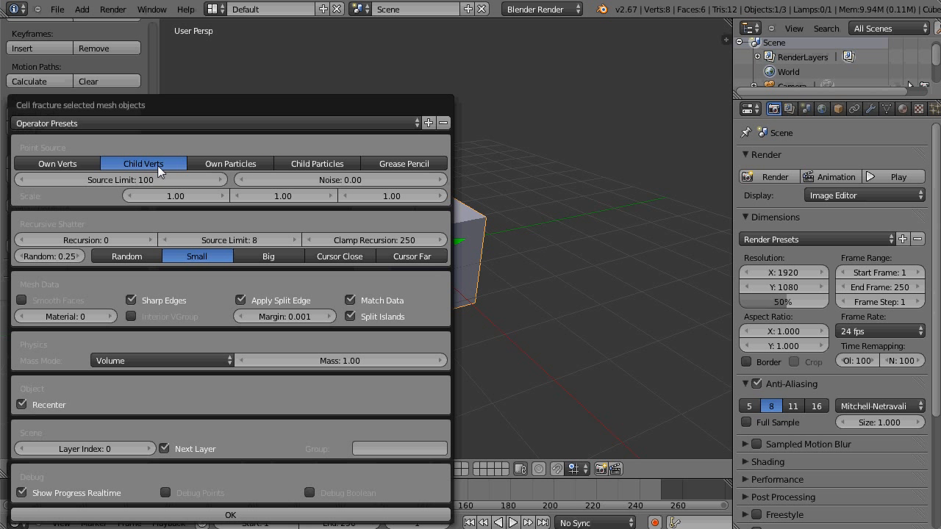
{"action": "left_click", "coordinate": [522, 316]}
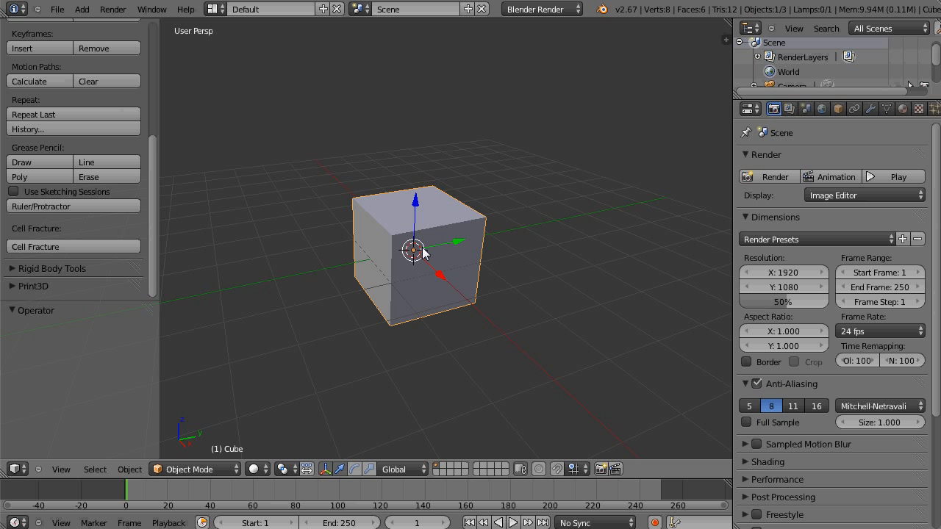
Step: Add a UV sphere and move it about 2.74 units along Y, out beside the cube
{"action": "key", "text": "shift+a"}
{"action": "mouse_move", "coordinate": [431, 236]}
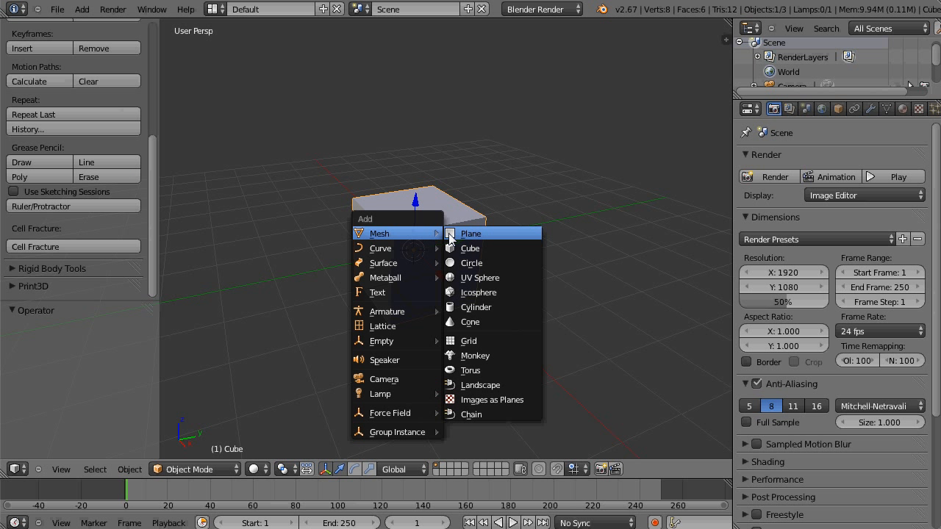
{"action": "left_click", "coordinate": [471, 277]}
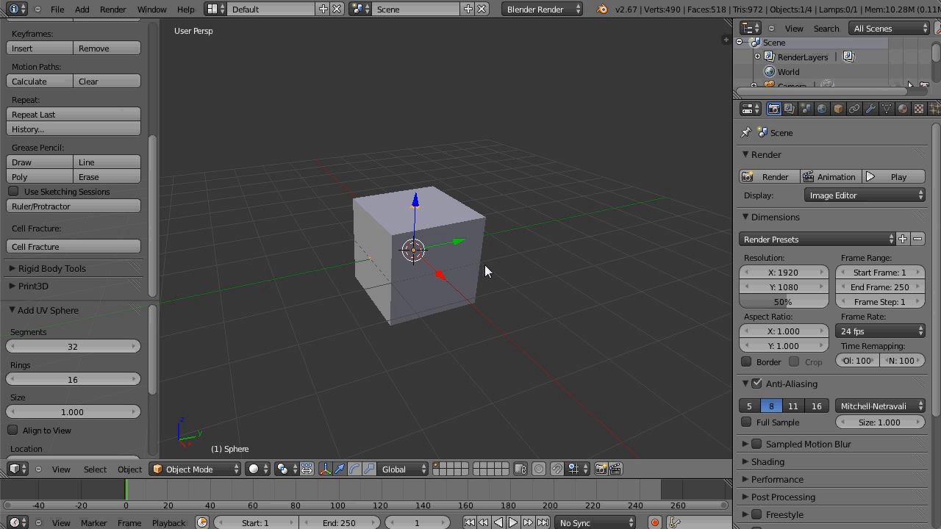
{"action": "left_click_drag", "start_coordinate": [457, 250], "coordinate": [575, 232]}
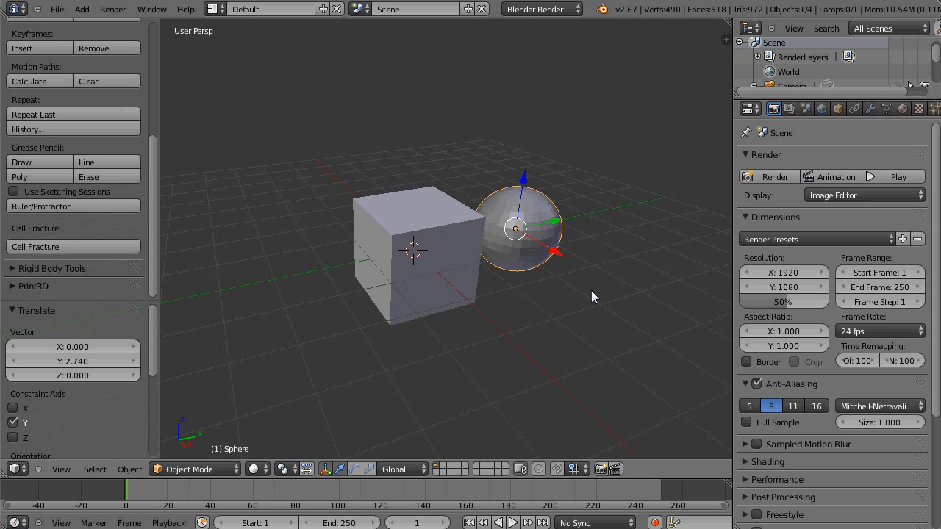
Step: Scale the sphere down to about 0.545 and move it back about 1.48 units along Y against the cube
{"action": "key", "text": "s"}
{"action": "left_click", "coordinate": [556, 264]}
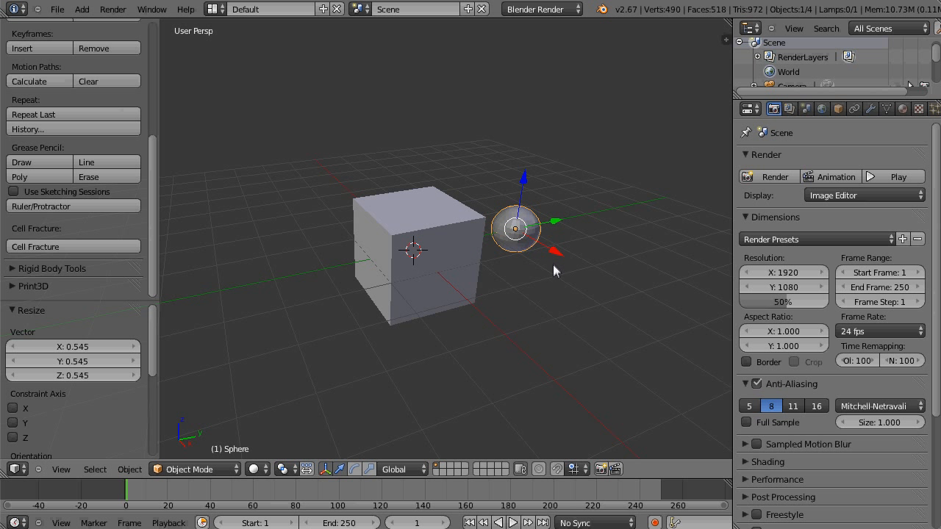
{"action": "middle_click_drag", "start_coordinate": [562, 287], "coordinate": [513, 294]}
{"action": "key", "text": "g"}
{"action": "key", "text": "y"}
{"action": "left_click", "coordinate": [478, 260]}
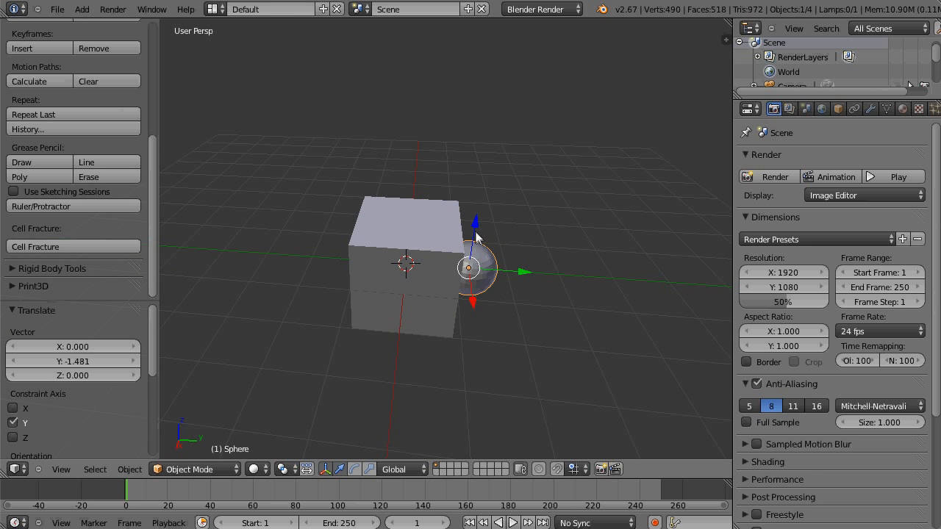
Step: Raise the sphere about 0.445 units along Z and shift it about 0.914 units along X onto the cube's upper corner
{"action": "key", "text": "g"}
{"action": "key", "text": "z"}
{"action": "left_click", "coordinate": [478, 223]}
{"action": "middle_click_drag", "start_coordinate": [524, 294], "coordinate": [408, 237]}
{"action": "key", "text": "g"}
{"action": "key", "text": "x"}
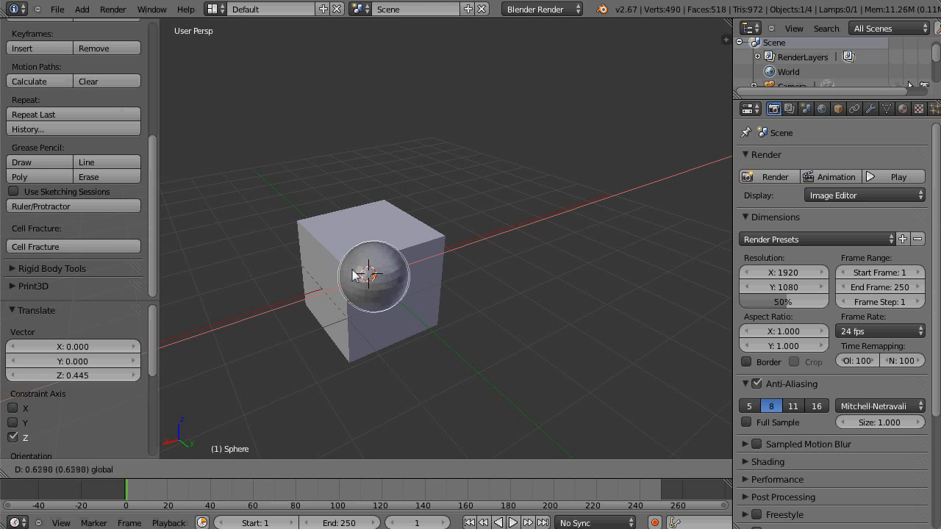
{"action": "left_click", "coordinate": [338, 278]}
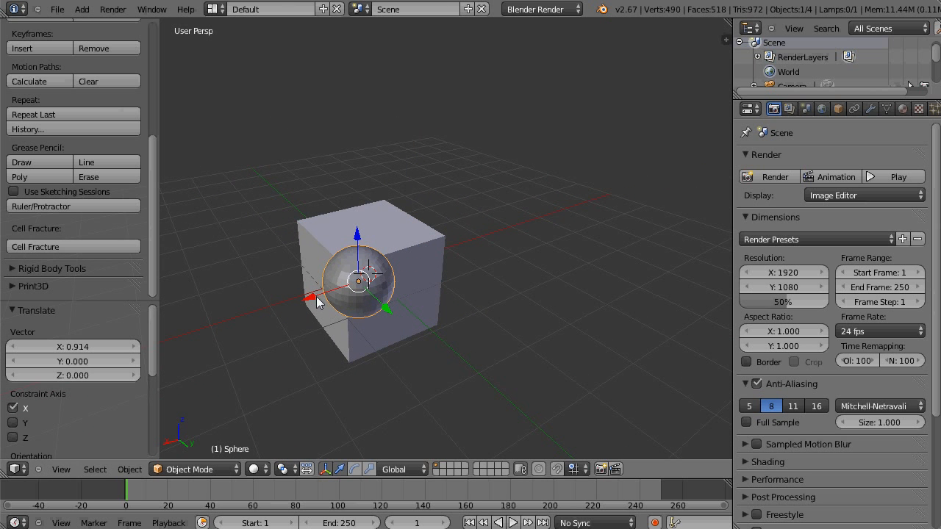
{"action": "middle_click_drag", "start_coordinate": [318, 296], "coordinate": [439, 270]}
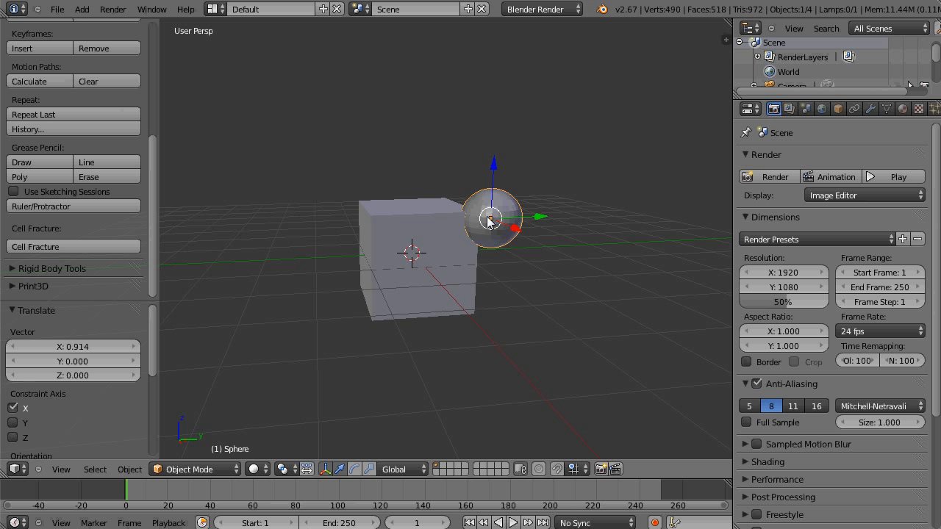
Step: Parent the sphere to the cube using the Object parent type
{"action": "right_click", "coordinate": [416, 240], "text": "shift"}
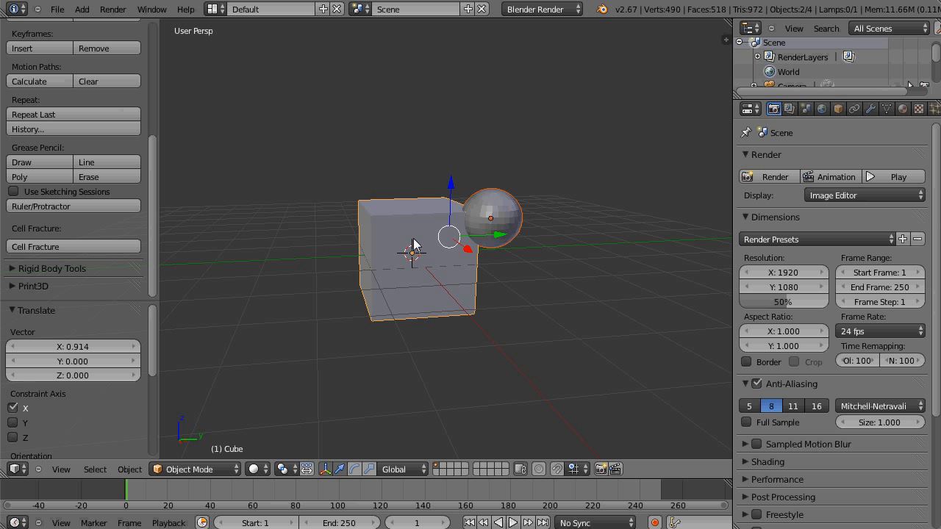
{"action": "key", "text": "ctrl+p"}
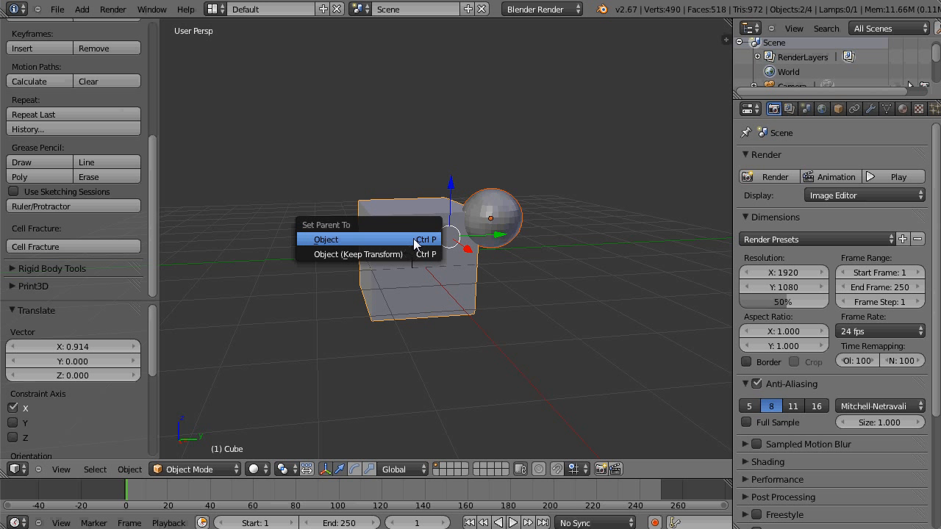
{"action": "left_click", "coordinate": [326, 242]}
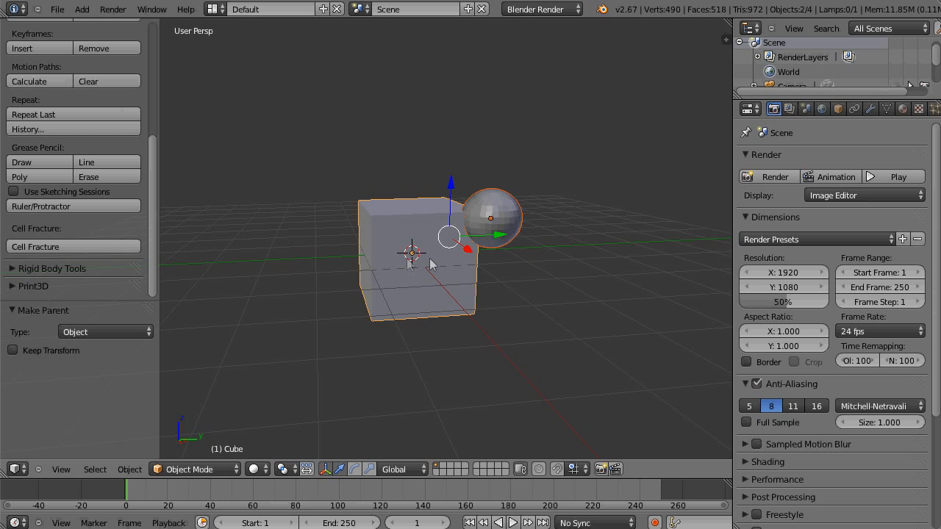
Step: Try moving the parented sphere about 1.52 units away from the cube along Y, and undo the move
{"action": "right_click", "coordinate": [497, 226]}
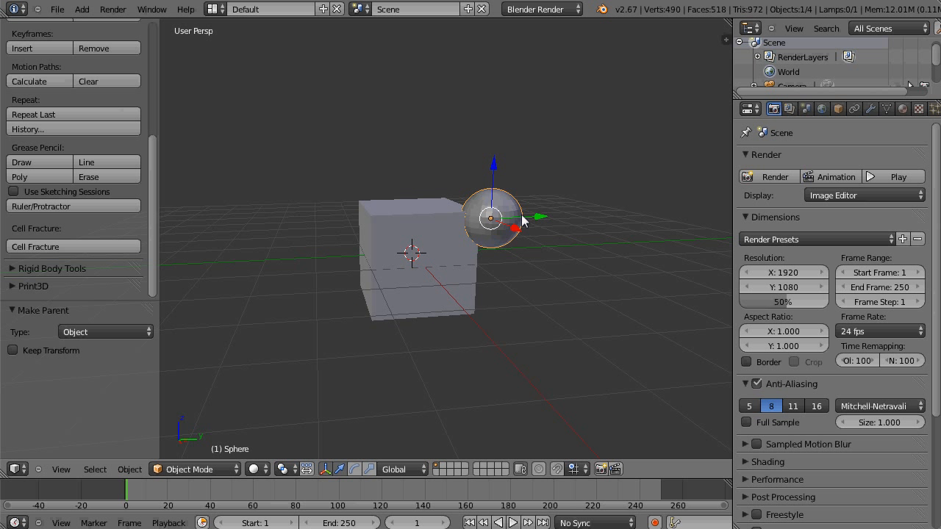
{"action": "key", "text": "g"}
{"action": "key", "text": "y"}
{"action": "left_click", "coordinate": [597, 219]}
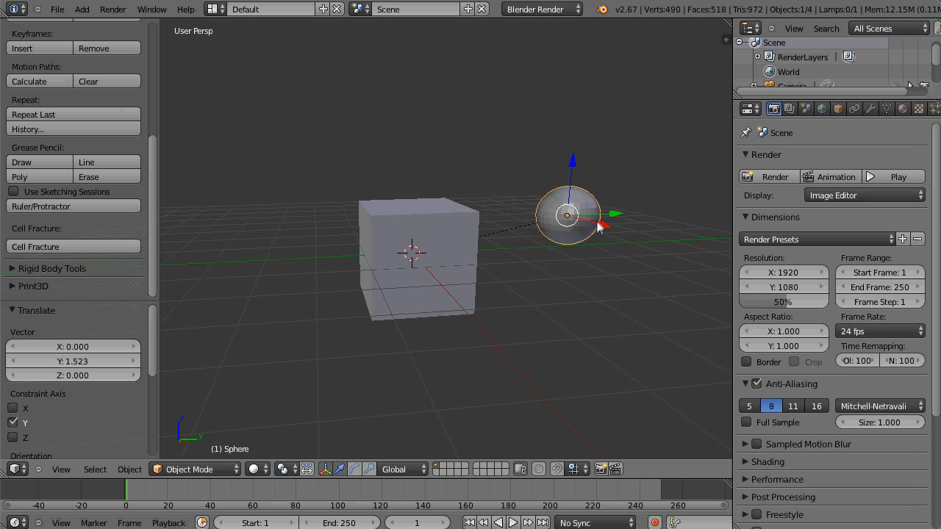
{"action": "key", "text": "ctrl+z"}
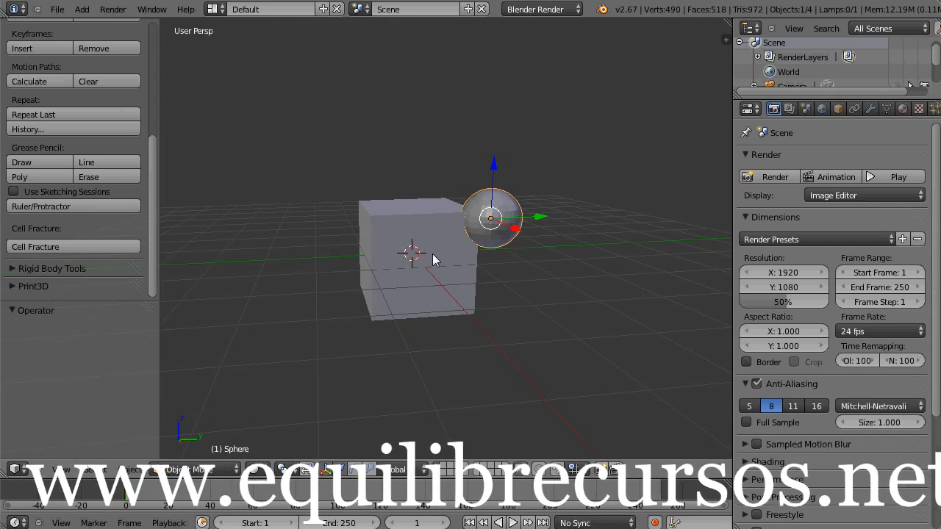
{"action": "right_click", "coordinate": [415, 254]}
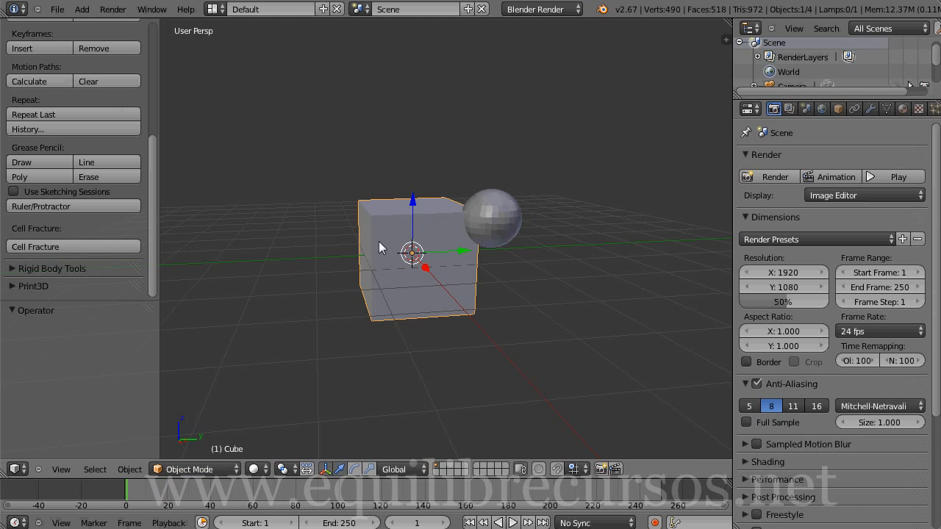
{"action": "left_click", "coordinate": [104, 246]}
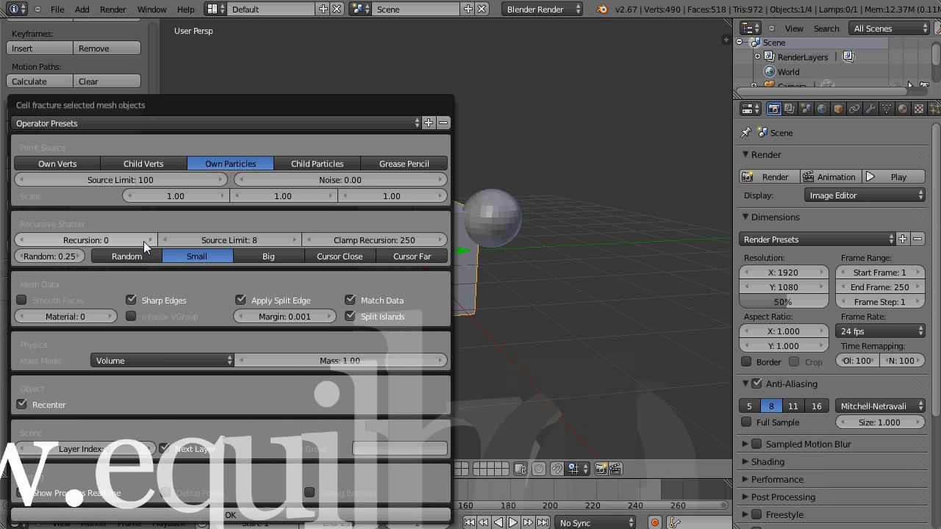
{"action": "left_click", "coordinate": [147, 164], "text": "shift"}
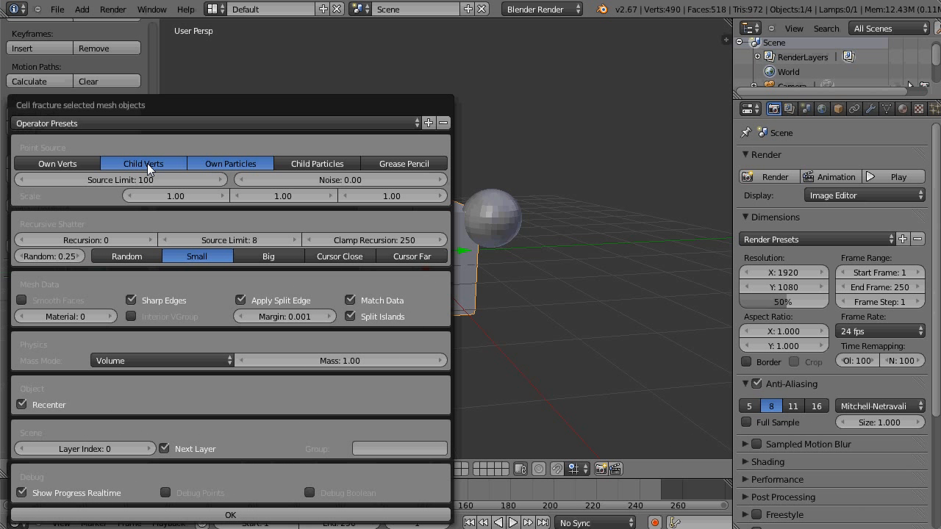
{"action": "left_click", "coordinate": [213, 163], "text": "shift"}
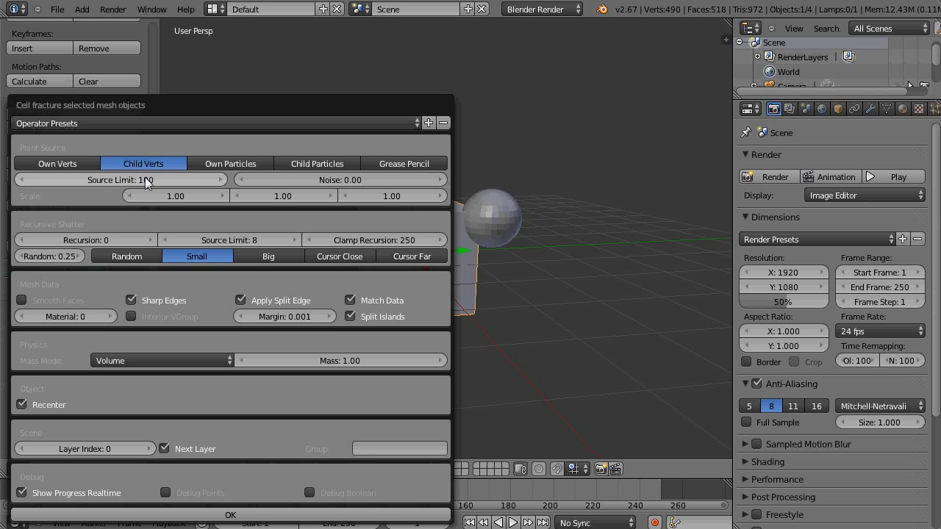
{"action": "right_click", "coordinate": [493, 210]}
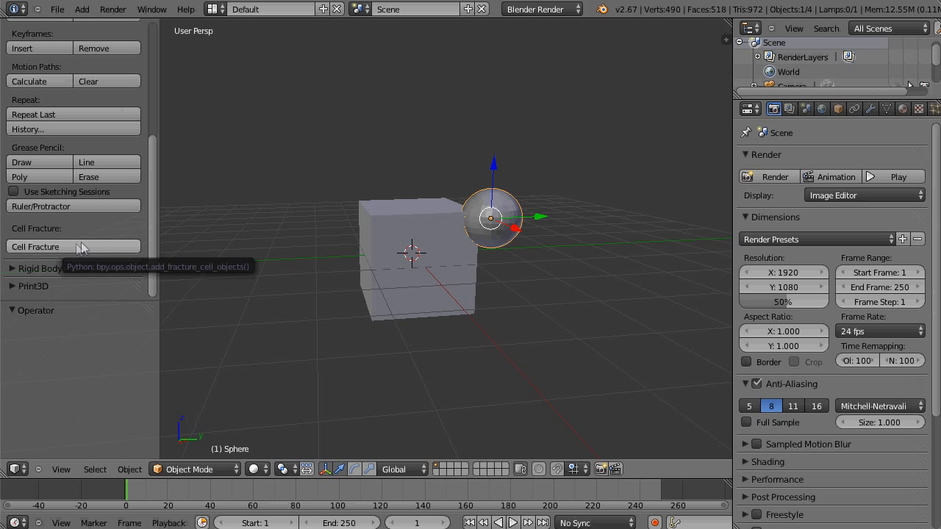
Step: Fracture the cube with Cell Fracture, using only Child Verts as the point source
{"action": "right_click", "coordinate": [414, 261]}
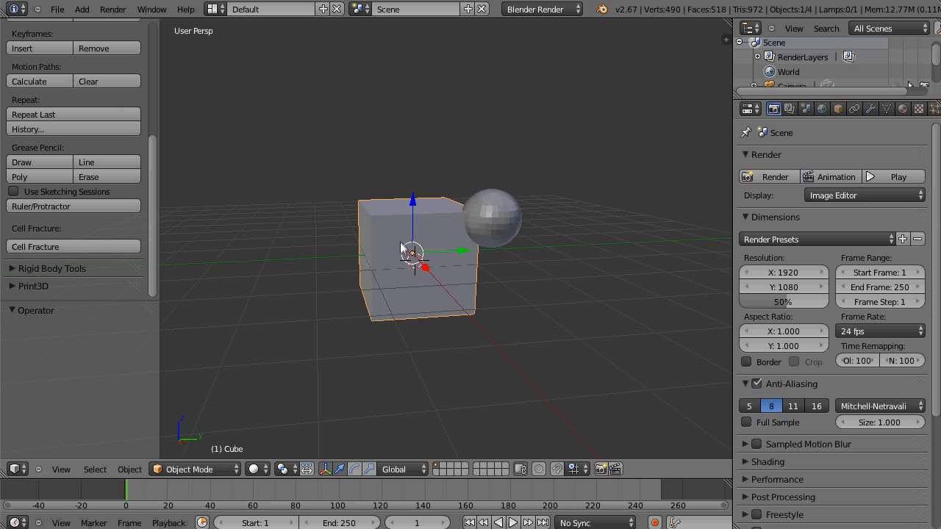
{"action": "left_click", "coordinate": [87, 245]}
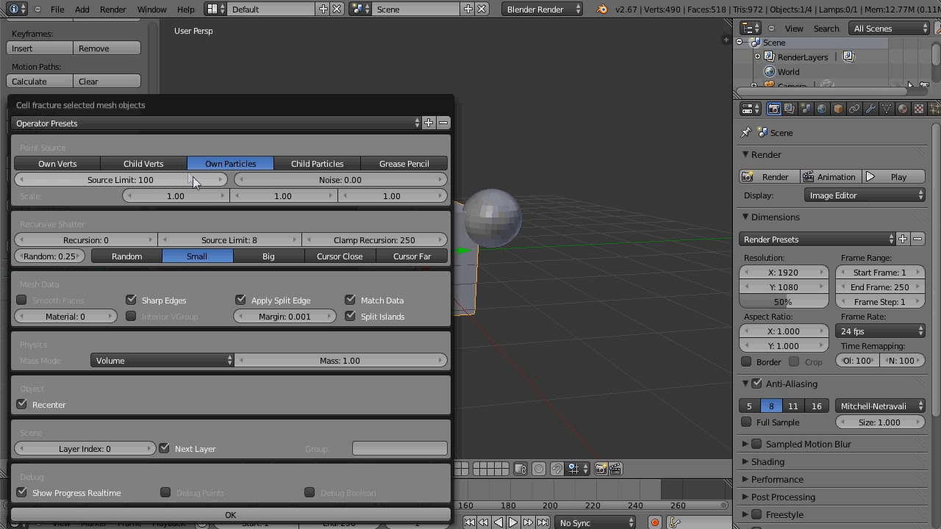
{"action": "left_click", "coordinate": [155, 164], "text": "shift"}
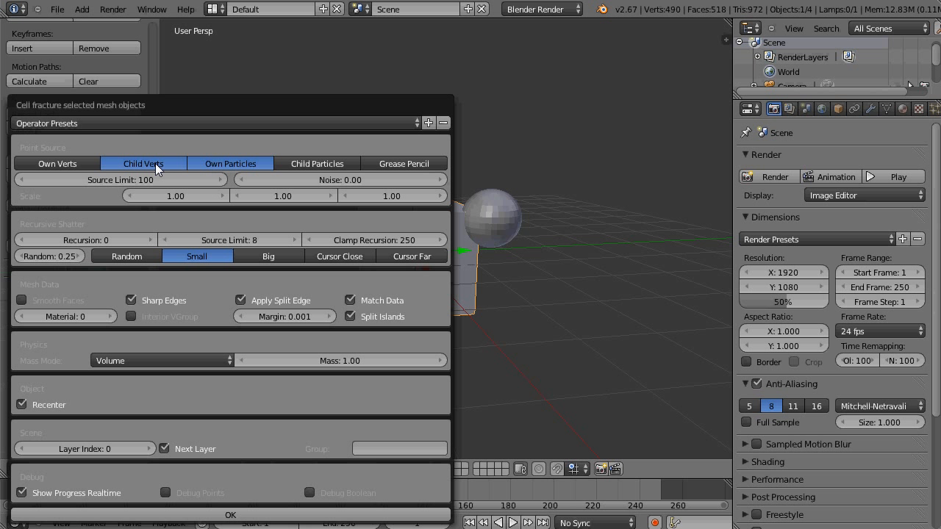
{"action": "left_click", "coordinate": [200, 163], "text": "shift"}
{"action": "left_click", "coordinate": [231, 515]}
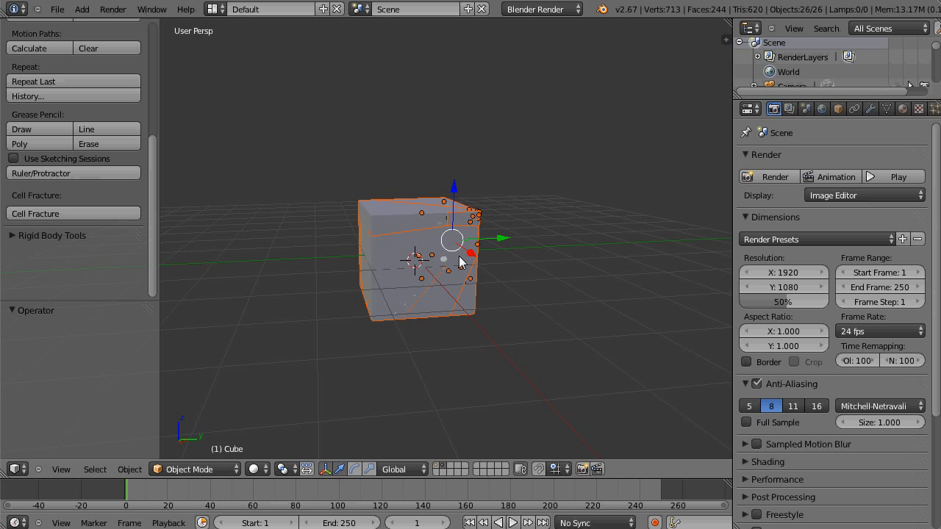
Step: Select the small fragment at the cube's upper corner and try pulling it away from the cube
{"action": "right_click", "coordinate": [472, 223]}
{"action": "key", "text": "g"}
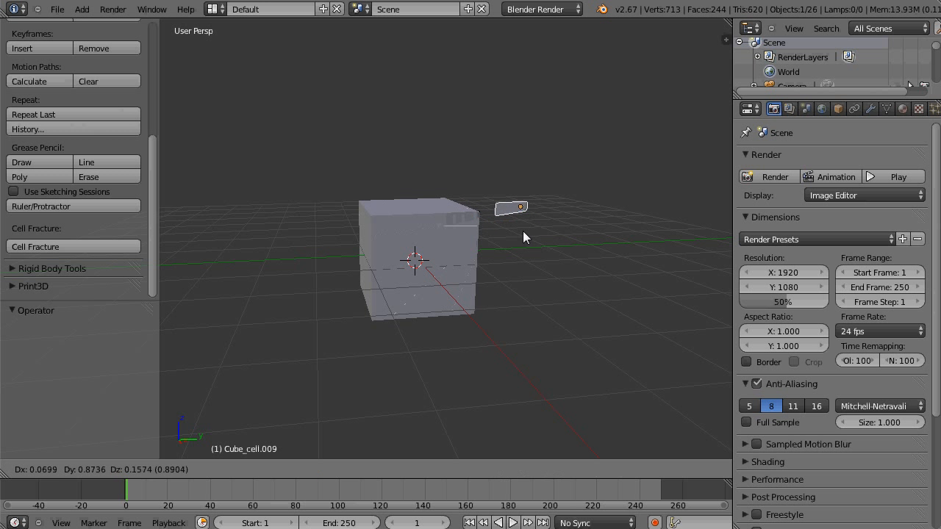
{"action": "right_click", "coordinate": [479, 242]}
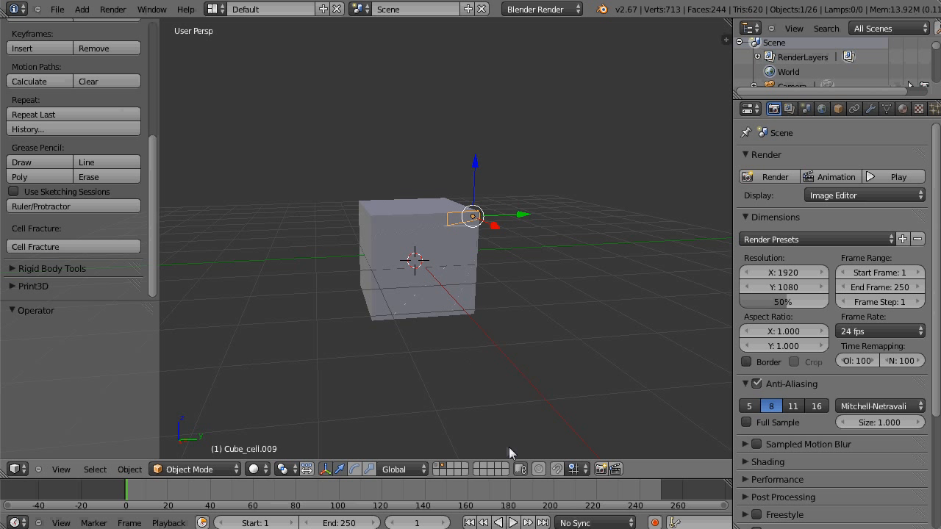
Step: Enable proportional editing and pull the small corner fragment about 1.53 units along Y with an enlarged influence radius
{"action": "left_click", "coordinate": [539, 470]}
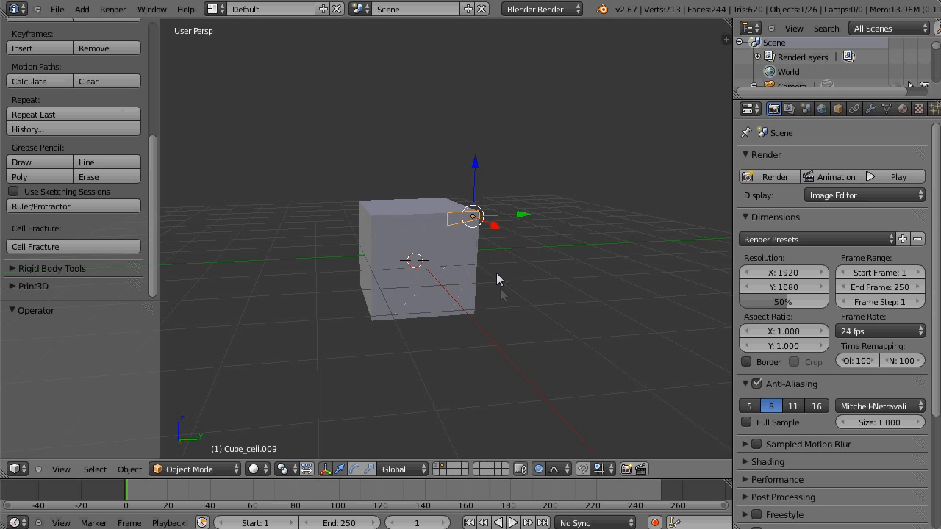
{"action": "key", "text": "g"}
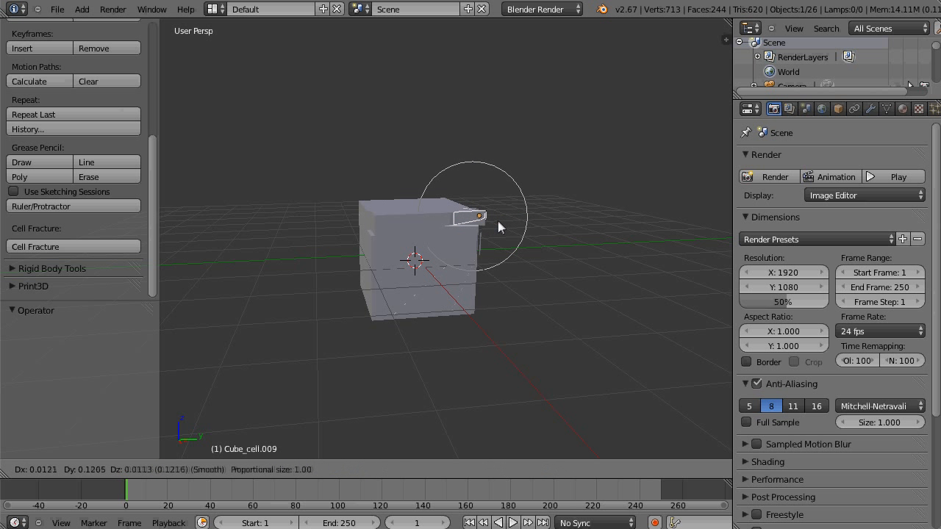
{"action": "right_click", "coordinate": [518, 226]}
{"action": "middle_click_drag", "start_coordinate": [519, 227], "coordinate": [508, 247]}
{"action": "left_click_drag", "start_coordinate": [503, 255], "coordinate": [510, 256]}
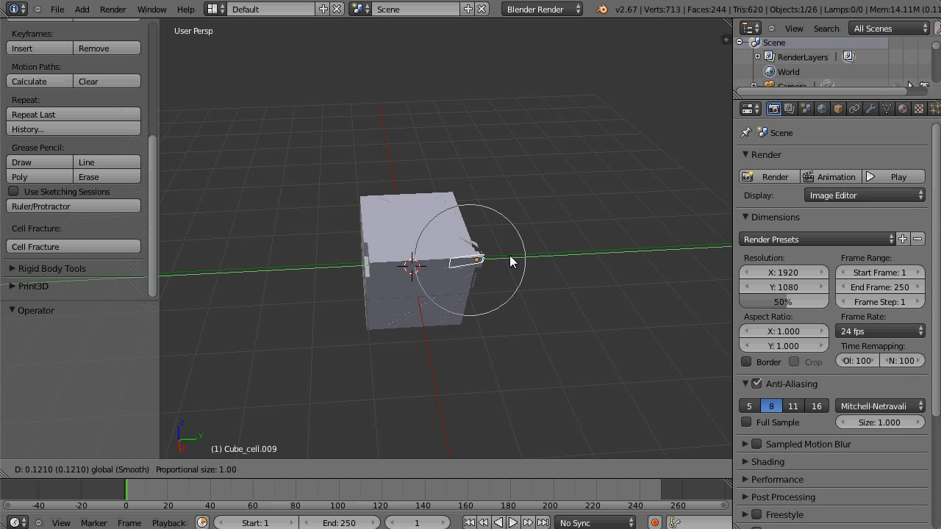
{"action": "scroll", "coordinate": [510, 257], "scroll_direction": "down", "scroll_amount": 5}
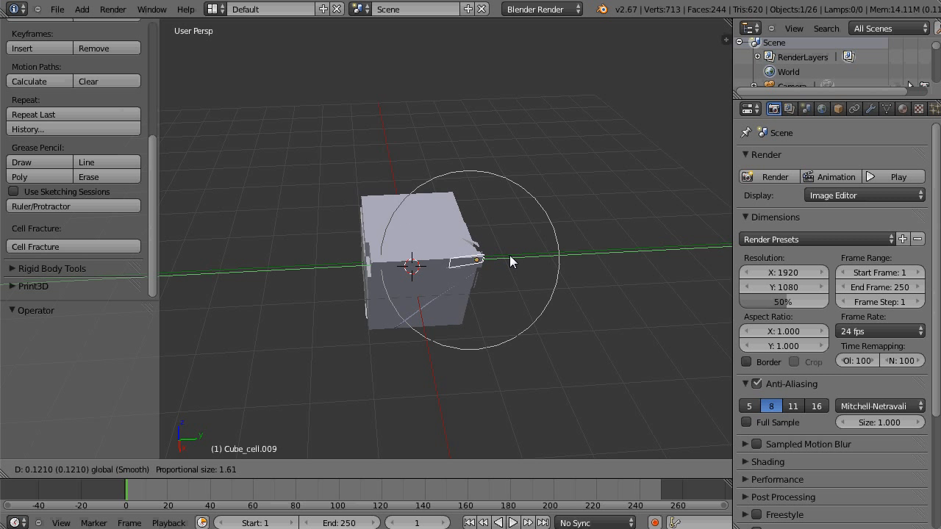
{"action": "left_click", "coordinate": [585, 250]}
Step: Raise the large top fragment along Z and pull a side fragment about 1.58 units along negative Y using proportional editing
{"action": "right_click", "coordinate": [450, 220]}
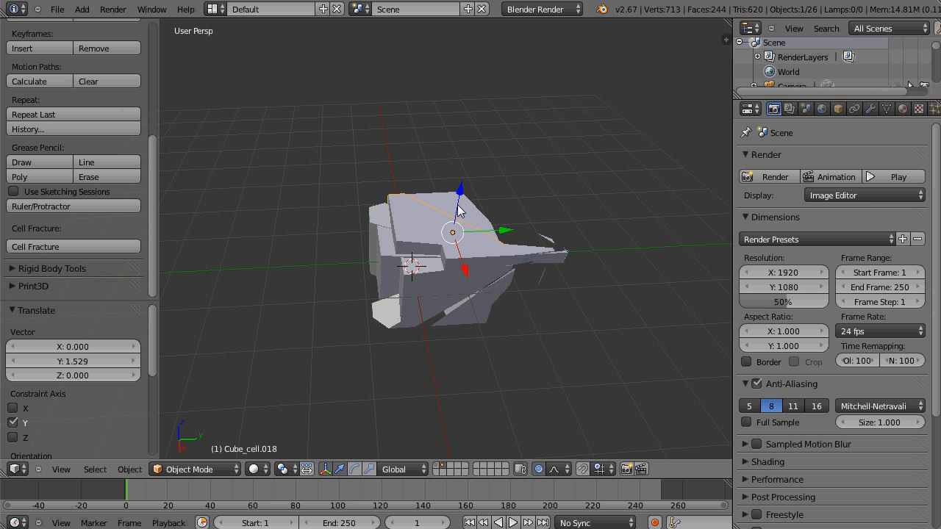
{"action": "left_click_drag", "start_coordinate": [460, 206], "coordinate": [462, 182]}
{"action": "middle_click_drag", "start_coordinate": [469, 306], "coordinate": [492, 224]}
{"action": "right_click", "coordinate": [496, 224]}
{"action": "key", "text": "g"}
{"action": "left_click_drag", "start_coordinate": [517, 224], "coordinate": [444, 225]}
{"action": "middle_click_drag", "start_coordinate": [457, 277], "coordinate": [420, 230]}
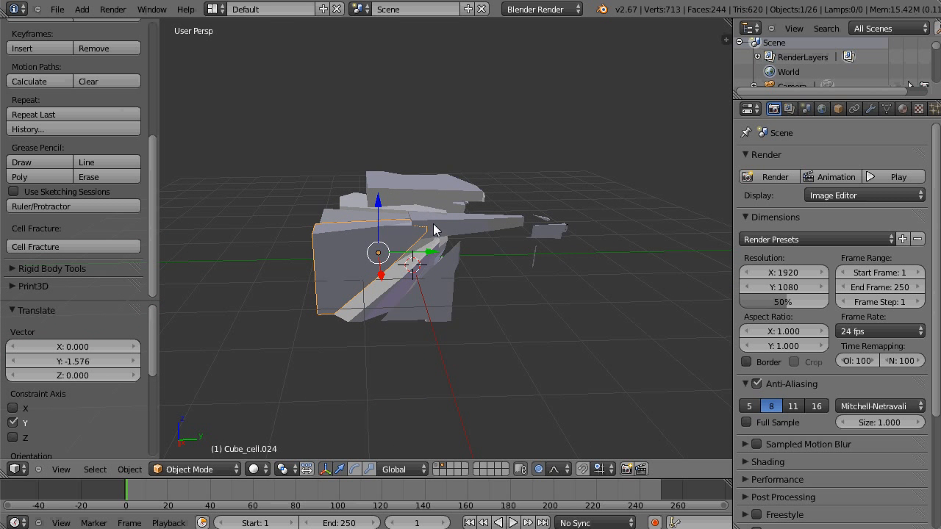
Step: Delete all the fractured pieces and show the first layer with the original cube and sphere
{"action": "key", "text": "a"}
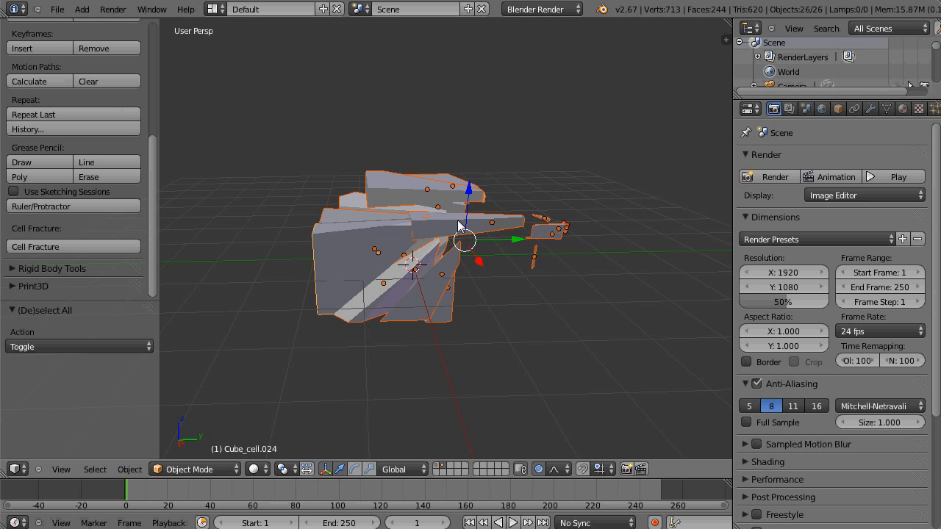
{"action": "key", "text": "x"}
{"action": "left_click", "coordinate": [456, 246]}
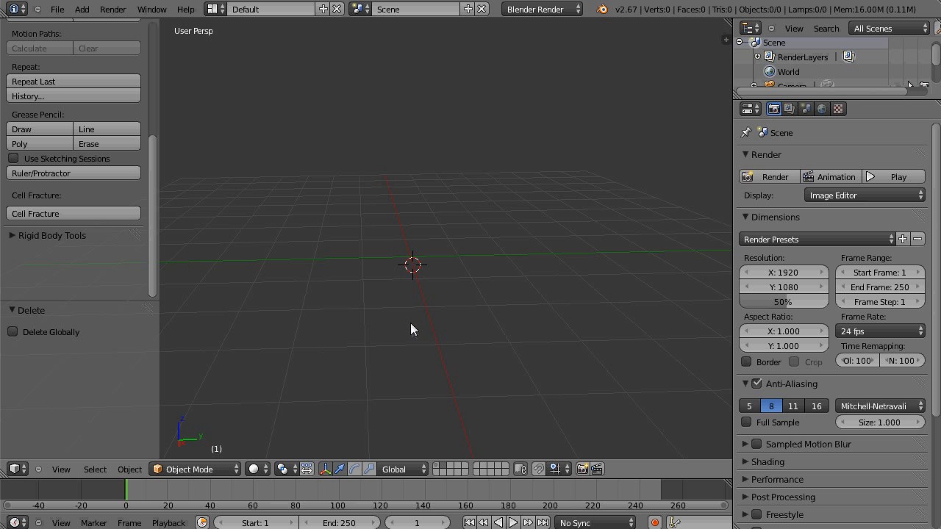
{"action": "left_click", "coordinate": [436, 466]}
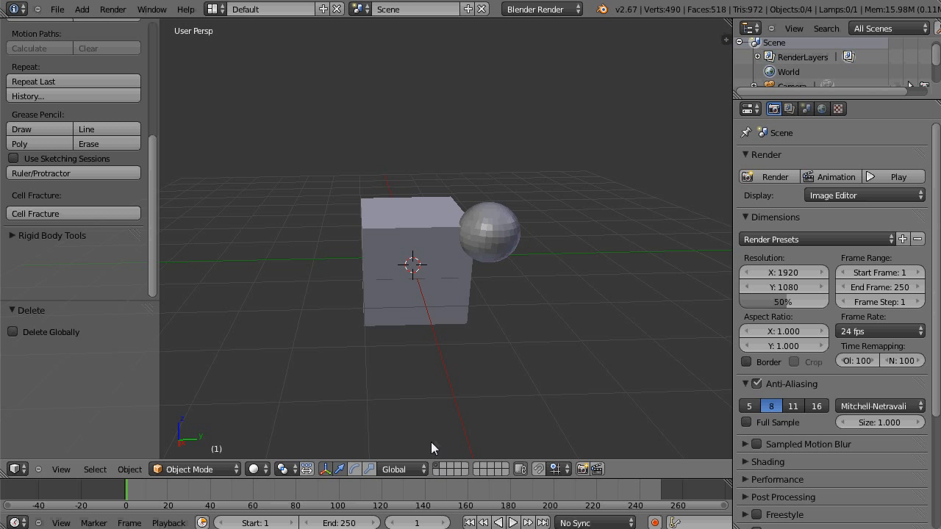
Step: Add a particle system to the cube and set its emission number to 100
{"action": "right_click", "coordinate": [425, 250]}
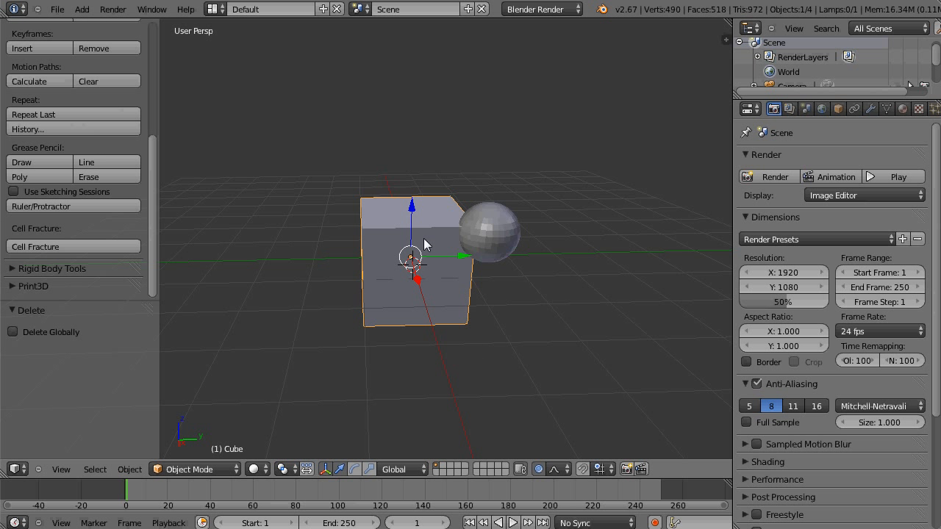
{"action": "left_click", "coordinate": [73, 248]}
{"action": "left_click", "coordinate": [934, 109]}
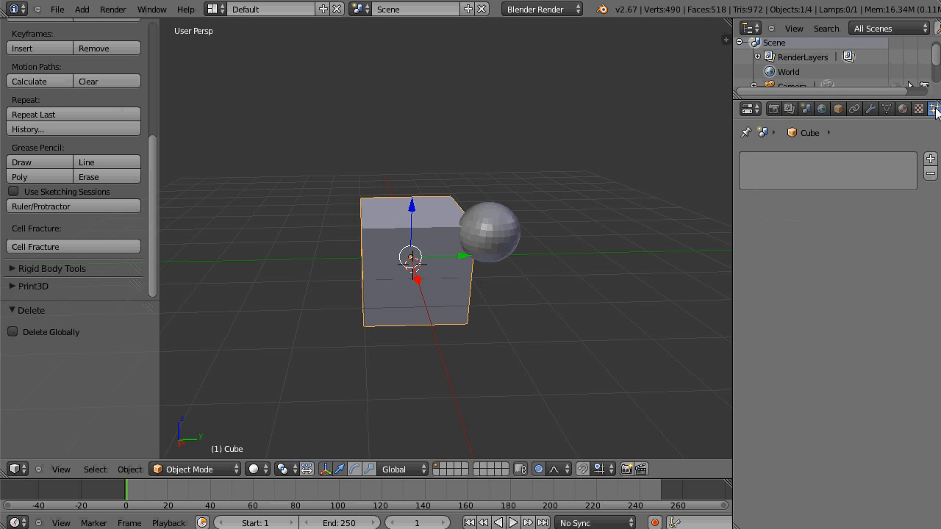
{"action": "left_click", "coordinate": [930, 159]}
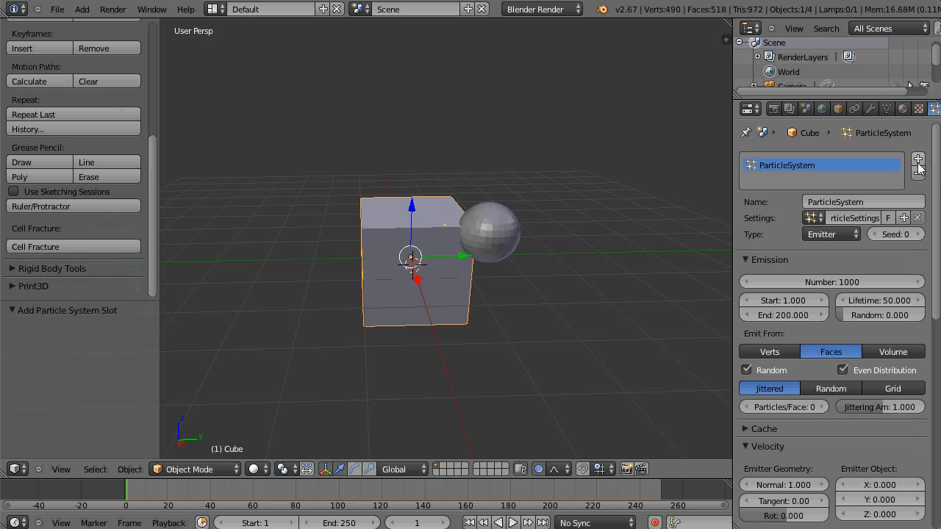
{"action": "left_click", "coordinate": [841, 283]}
{"action": "type", "text": "10"}
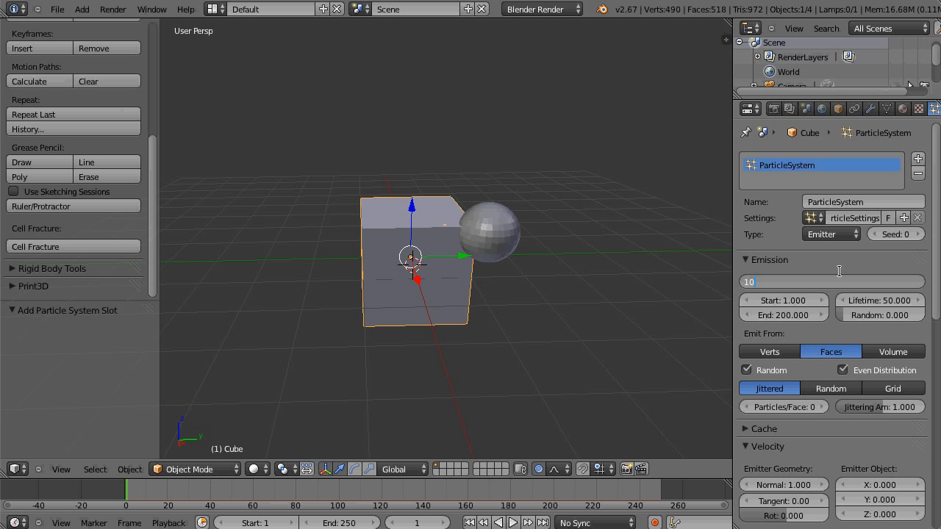
{"action": "type", "text": "0"}
{"action": "key", "text": "Return"}
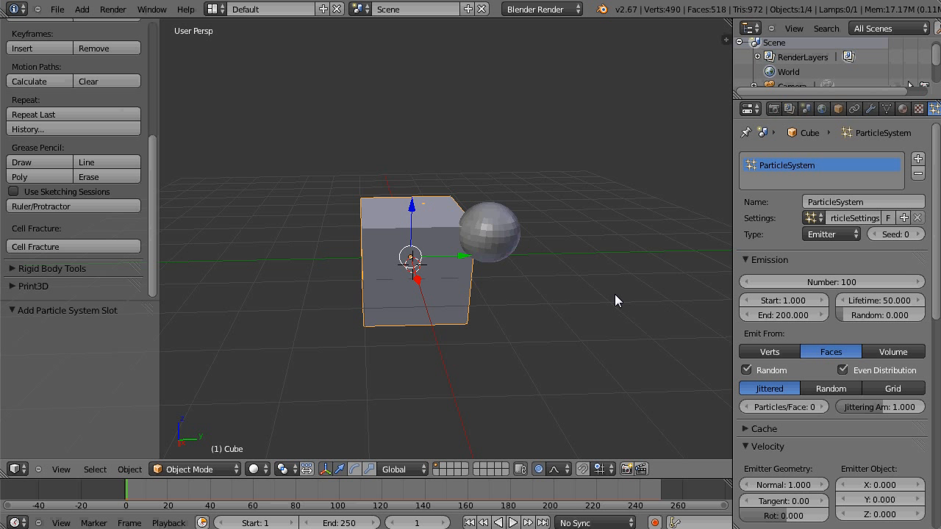
Step: Preview the cube's particle emission in wireframe display and return the timeline to frame 1
{"action": "key", "text": "z"}
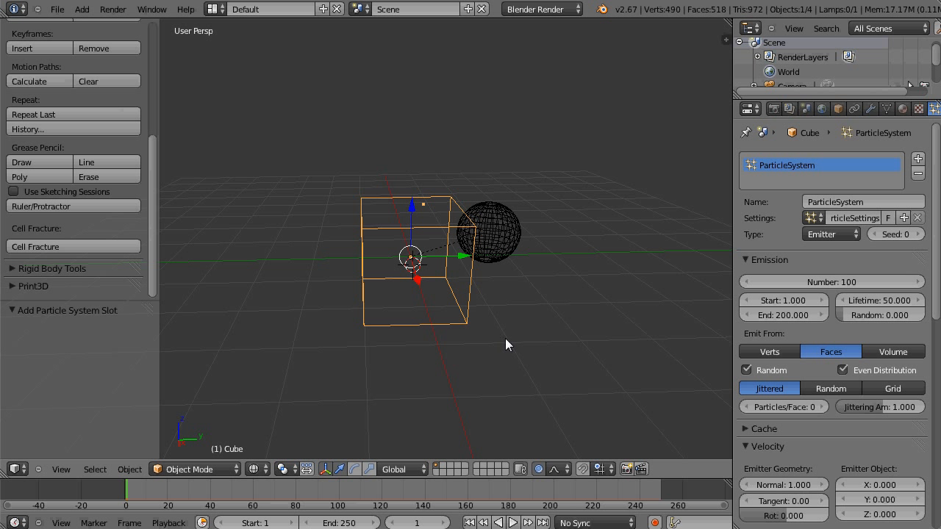
{"action": "key", "text": "alt+a"}
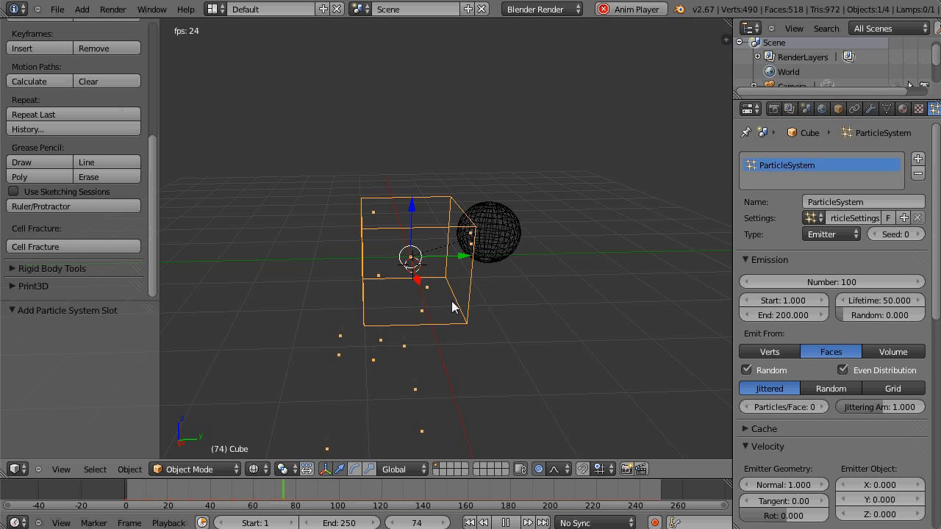
{"action": "key", "text": "alt+a"}
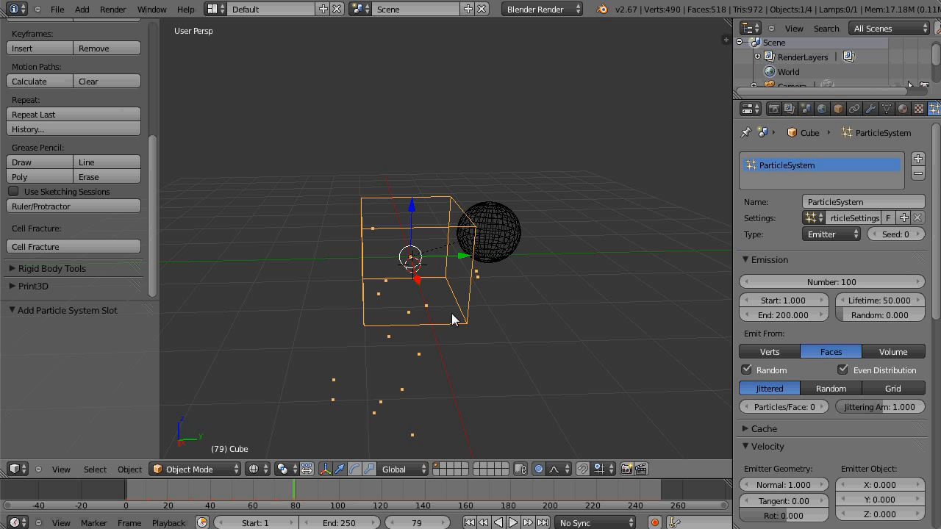
{"action": "key", "text": "shift+Left"}
{"action": "middle_click_drag", "start_coordinate": [451, 313], "coordinate": [415, 290]}
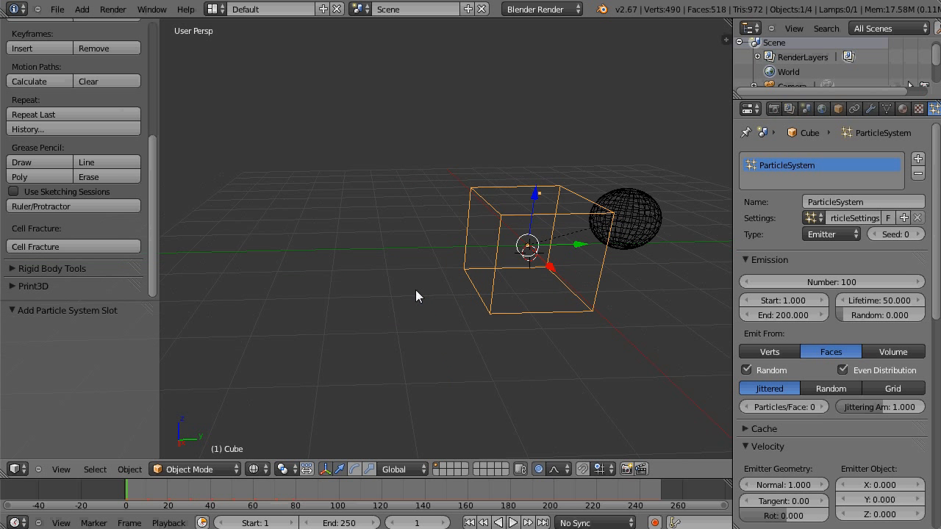
Step: Fracture the cube with Cell Fracture using Own Particles as the point source, and restore solid shading
{"action": "left_click", "coordinate": [80, 247]}
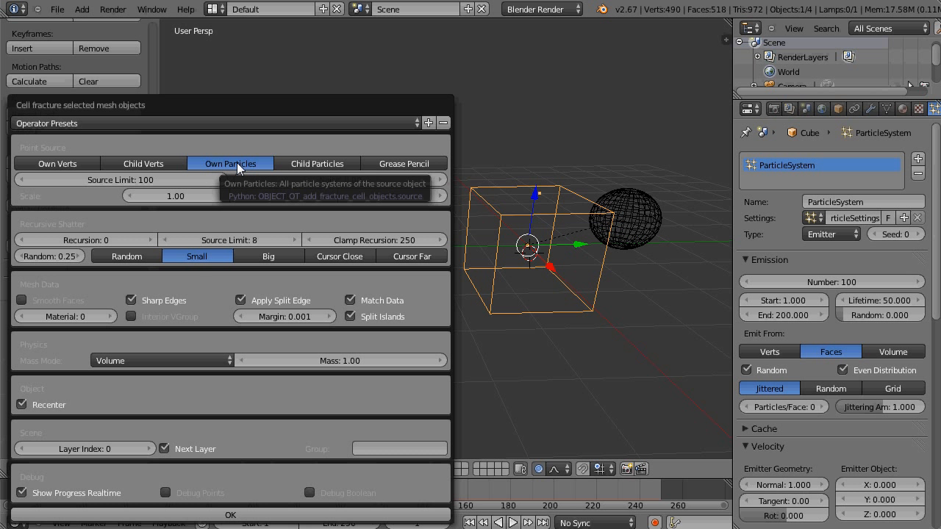
{"action": "left_click", "coordinate": [228, 517]}
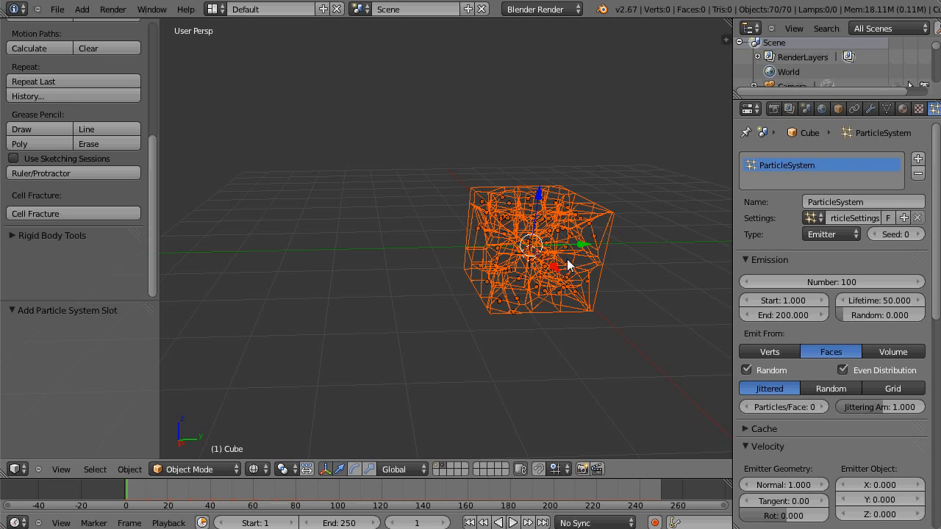
{"action": "key", "text": "z"}
Step: Pull several of the particle-based fragments apart with proportional editing, moving the first about 1.23 units along Y
{"action": "right_click", "coordinate": [565, 219]}
{"action": "left_click_drag", "start_coordinate": [604, 214], "coordinate": [670, 208]}
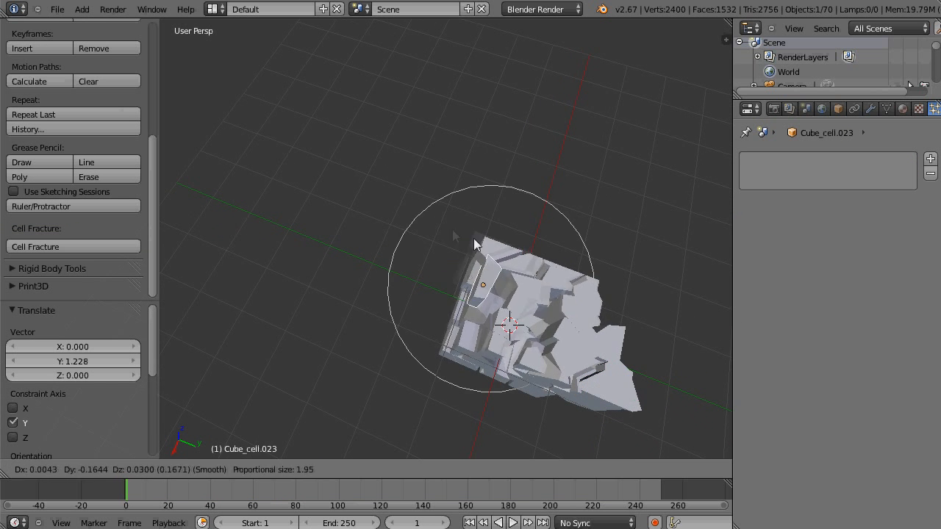
{"action": "left_click", "coordinate": [395, 184]}
{"action": "middle_click_drag", "start_coordinate": [514, 349], "coordinate": [506, 258]}
{"action": "right_click", "coordinate": [505, 257]}
{"action": "key", "text": "g"}
{"action": "left_click", "coordinate": [480, 309]}
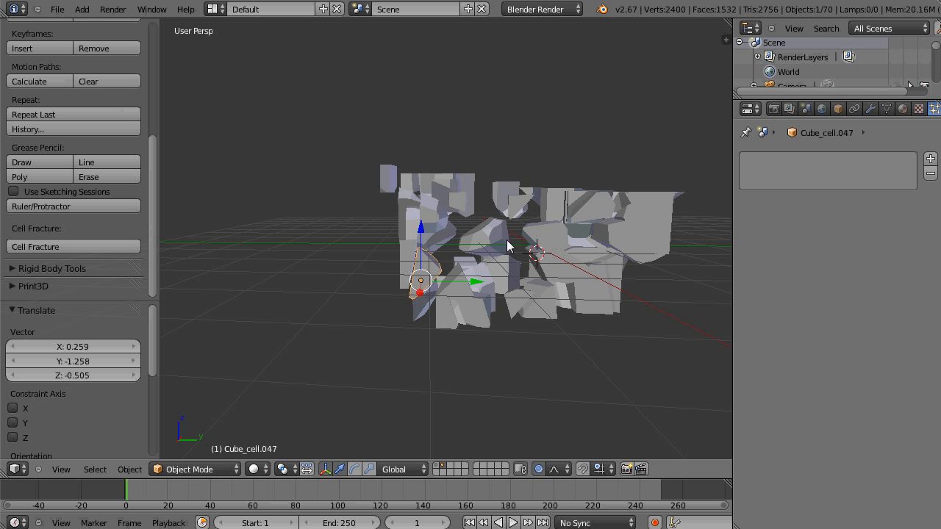
Step: Delete all the particle-based fragments and go back to the first layer holding the unfractured cube
{"action": "key", "text": "a"}
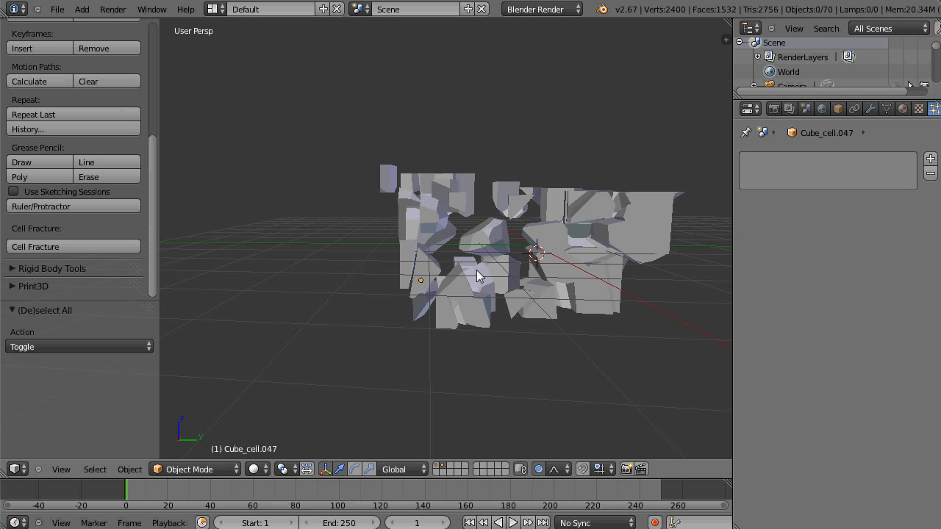
{"action": "key", "text": "a"}
{"action": "key", "text": "x"}
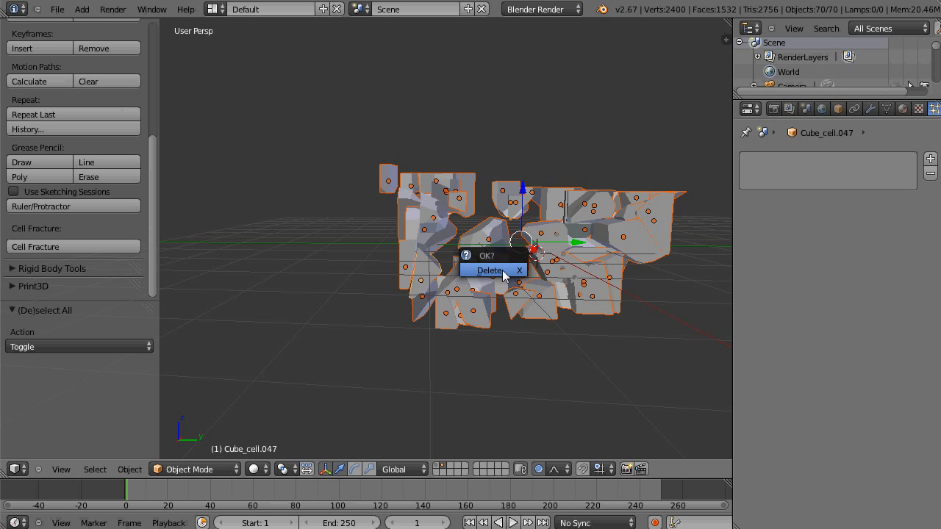
{"action": "left_click", "coordinate": [489, 270]}
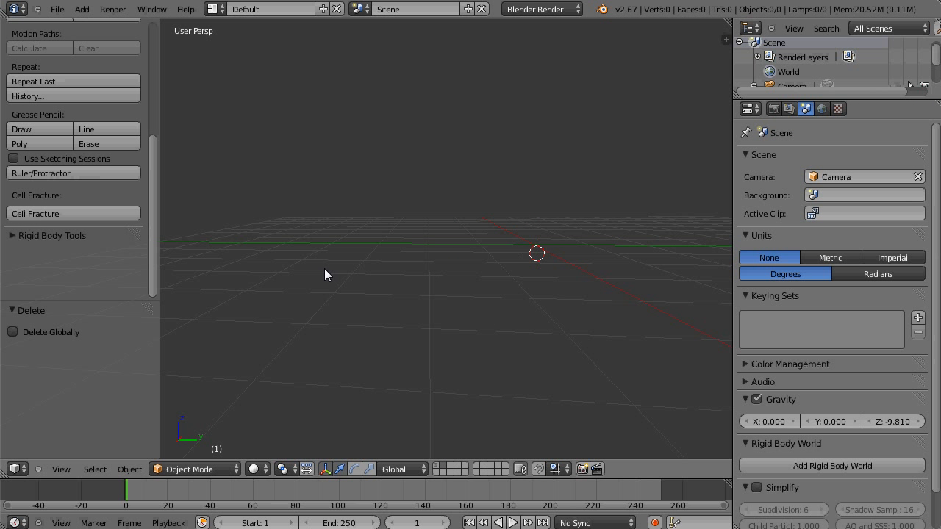
{"action": "left_click", "coordinate": [436, 468]}
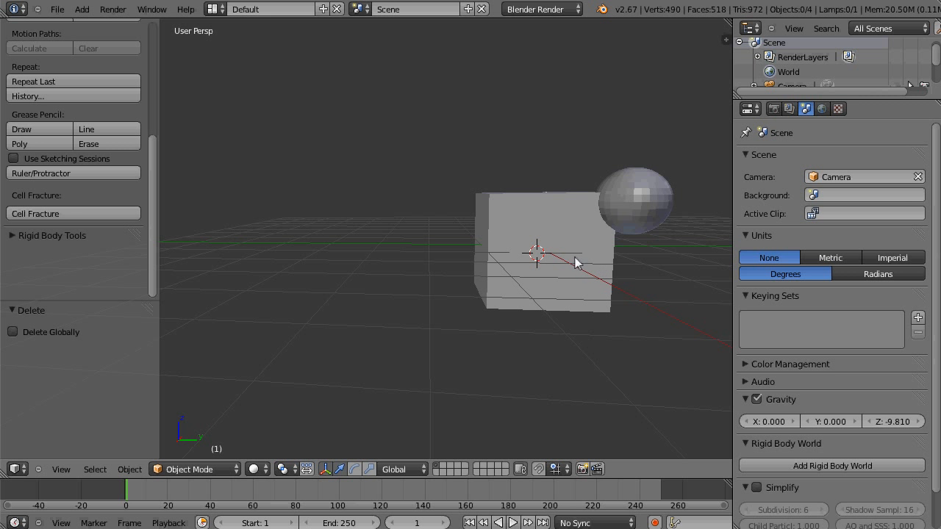
Step: Review the Cell Fracture point source options for the cube and close them without fracturing
{"action": "middle_click_drag", "start_coordinate": [569, 248], "coordinate": [396, 246]}
{"action": "right_click", "coordinate": [398, 247]}
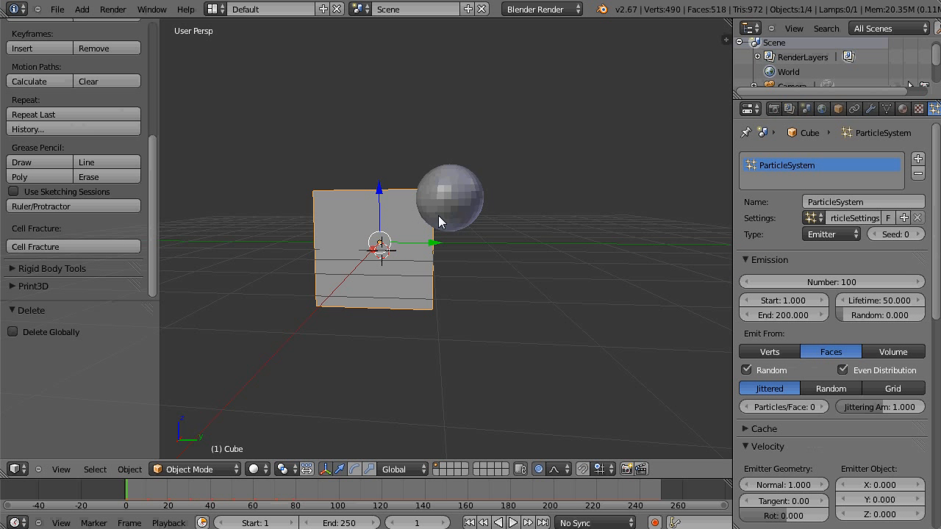
{"action": "left_click", "coordinate": [103, 245]}
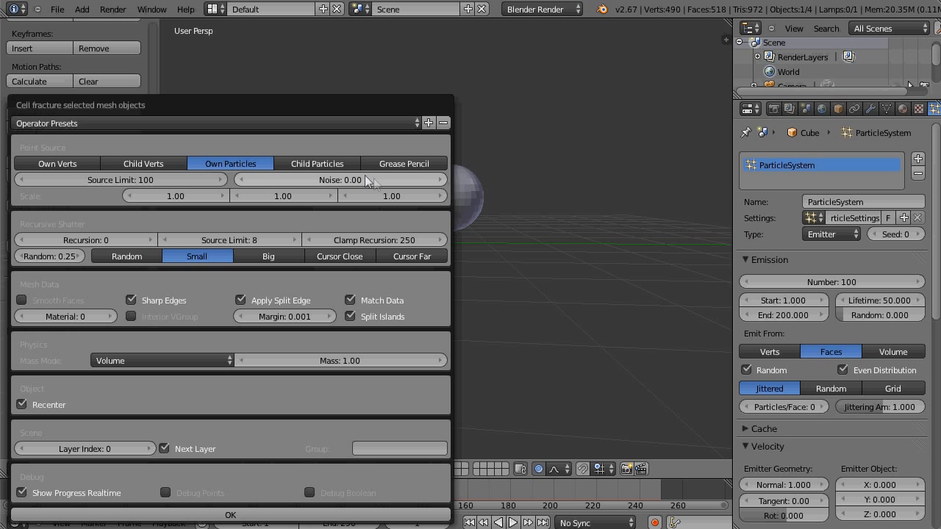
{"action": "left_click", "coordinate": [539, 287]}
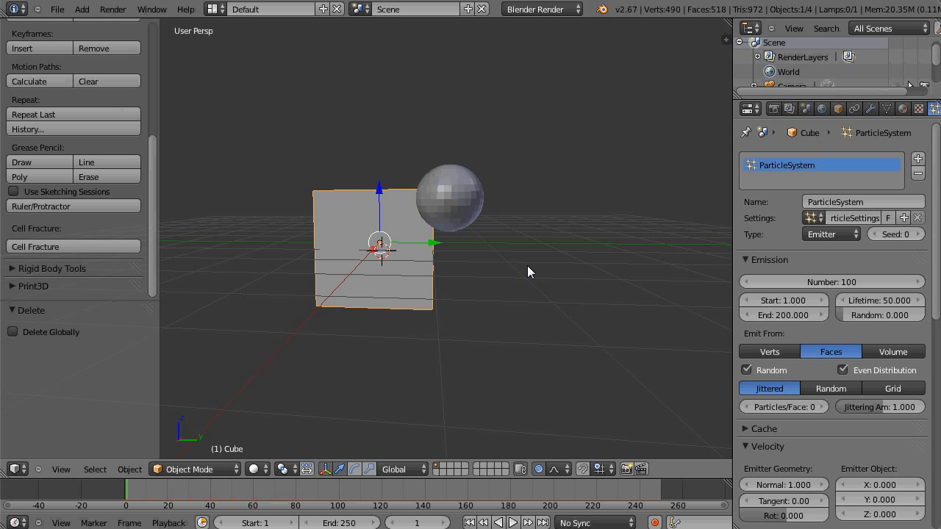
Step: Add a particle system to the sphere, set its emission number to 50, and preview the emission
{"action": "right_click", "coordinate": [446, 207]}
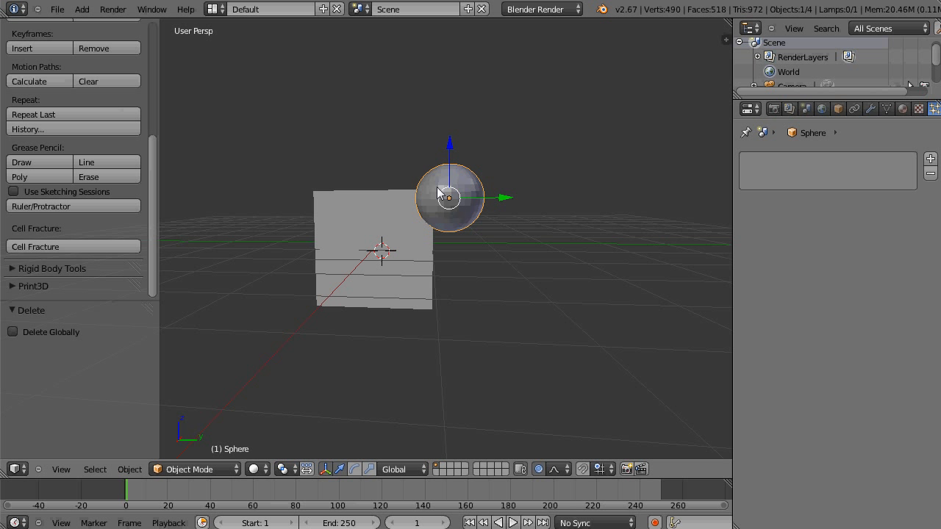
{"action": "left_click", "coordinate": [931, 160]}
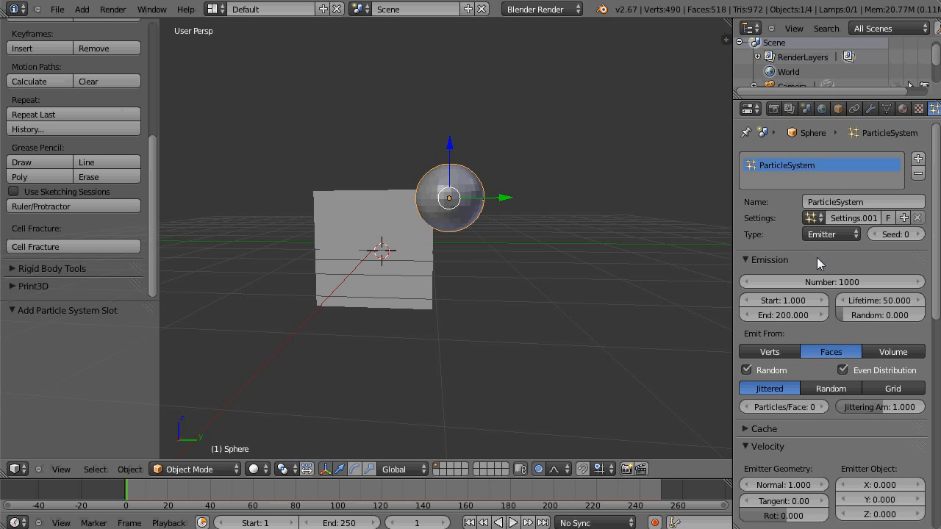
{"action": "left_click", "coordinate": [853, 282]}
{"action": "type", "text": "50"}
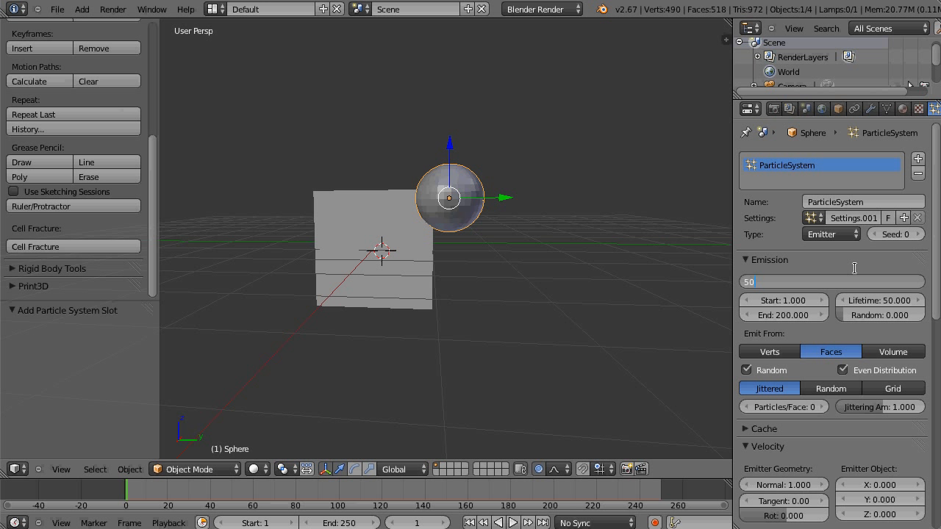
{"action": "key", "text": "Return"}
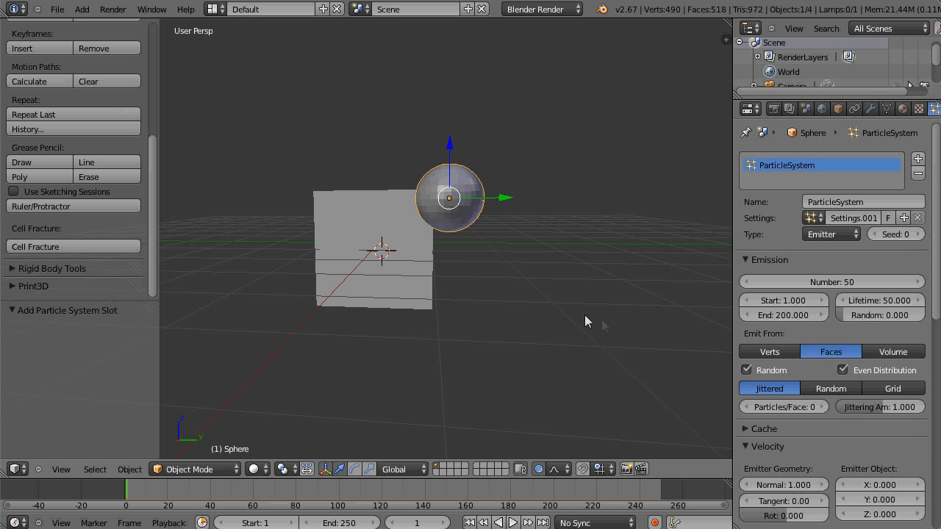
{"action": "key", "text": "alt+a"}
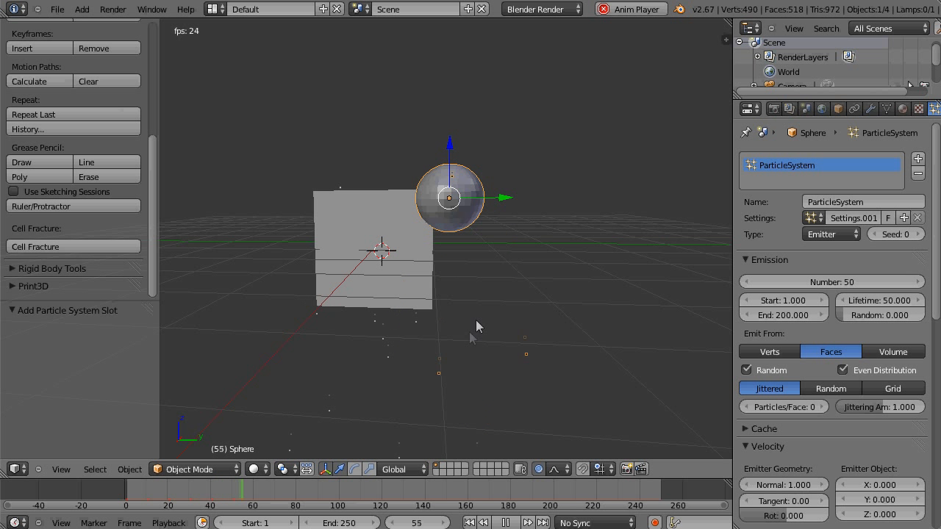
{"action": "key", "text": "alt+a"}
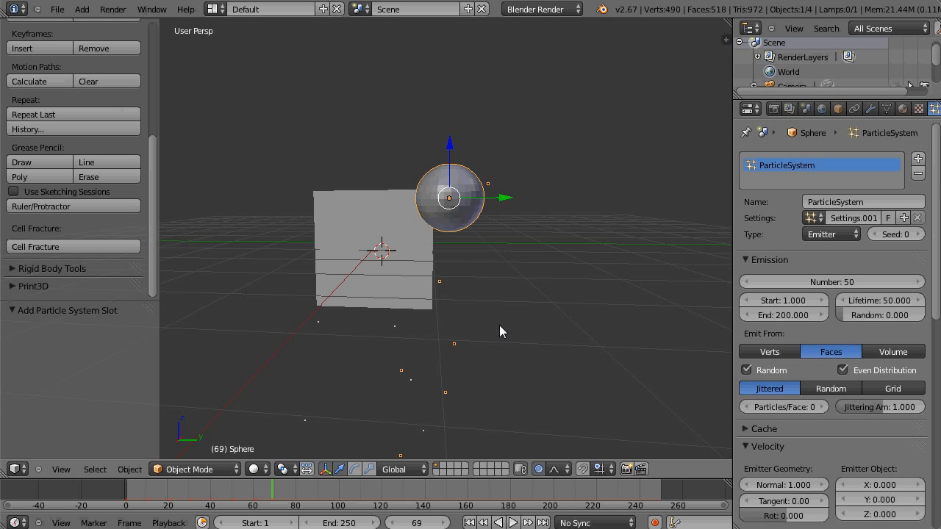
Step: Return the timeline to frame 1 and fracture the cube with Child Particles as the only point source
{"action": "key", "text": "shift+Left"}
{"action": "right_click", "coordinate": [372, 247]}
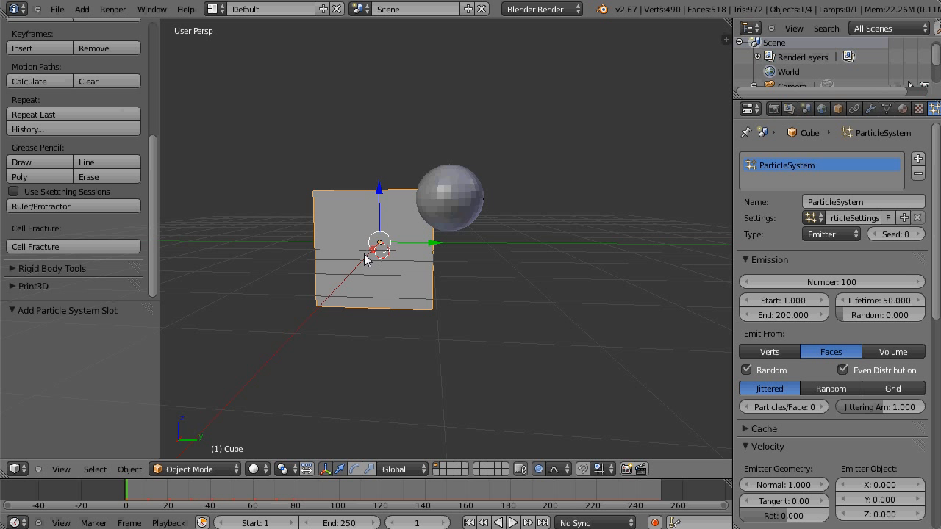
{"action": "left_click", "coordinate": [62, 246]}
{"action": "left_click", "coordinate": [319, 163]}
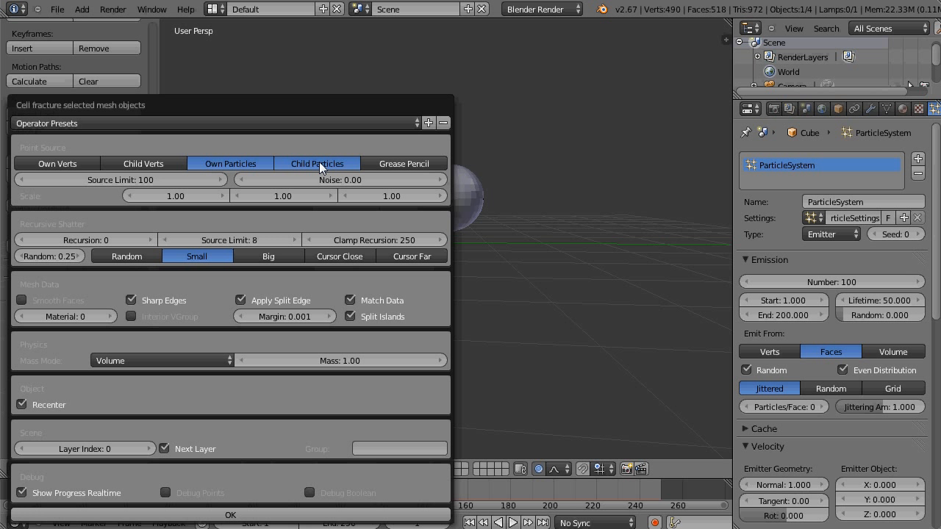
{"action": "left_click", "coordinate": [231, 165]}
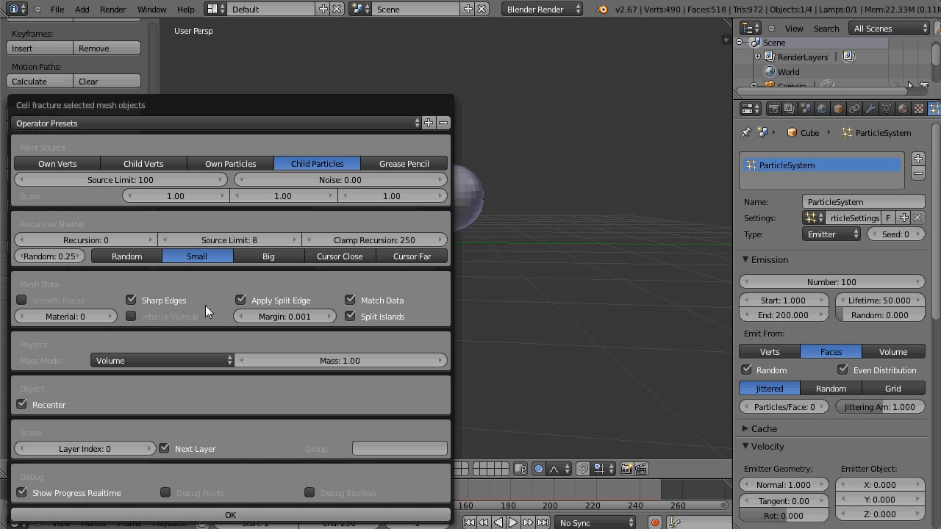
{"action": "left_click", "coordinate": [230, 515]}
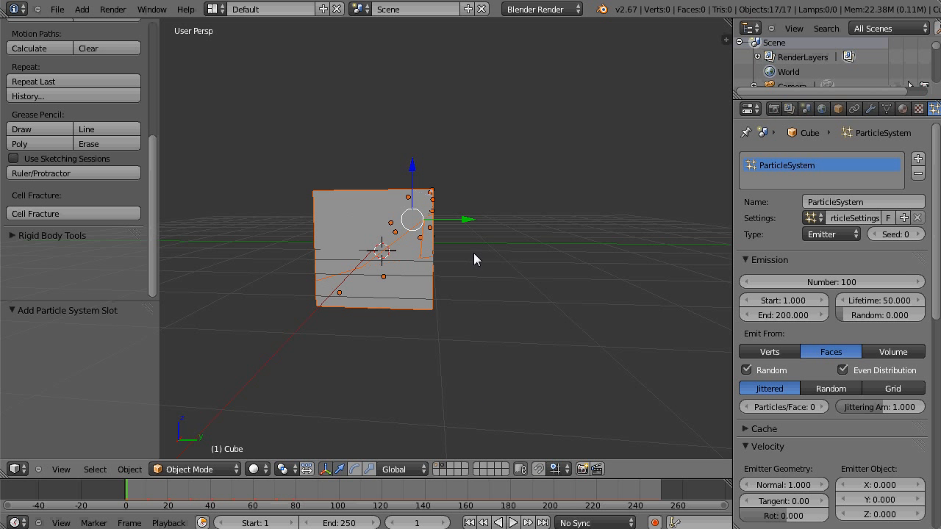
Step: Try pulling two of the child-particle fragments outward with proportional editing, undoing the first move and cancelling the second
{"action": "middle_click_drag", "start_coordinate": [475, 258], "coordinate": [437, 286]}
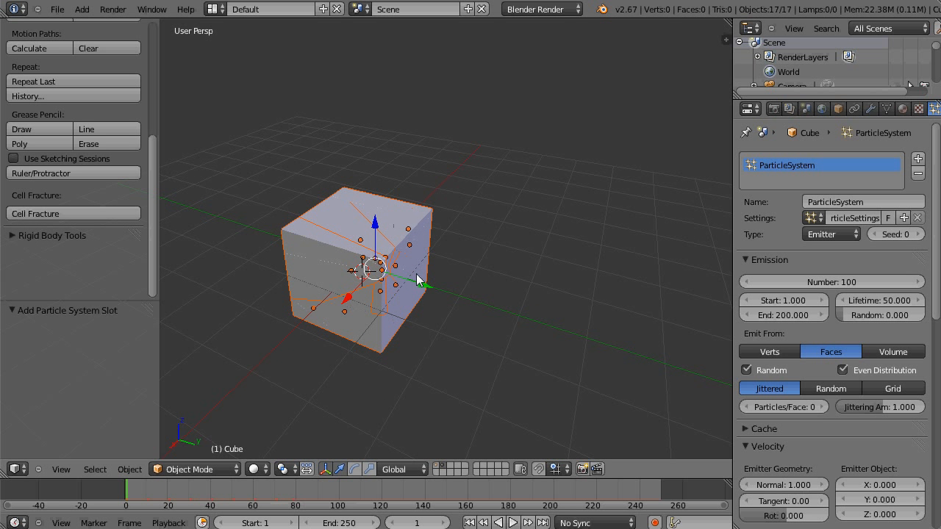
{"action": "right_click", "coordinate": [387, 250]}
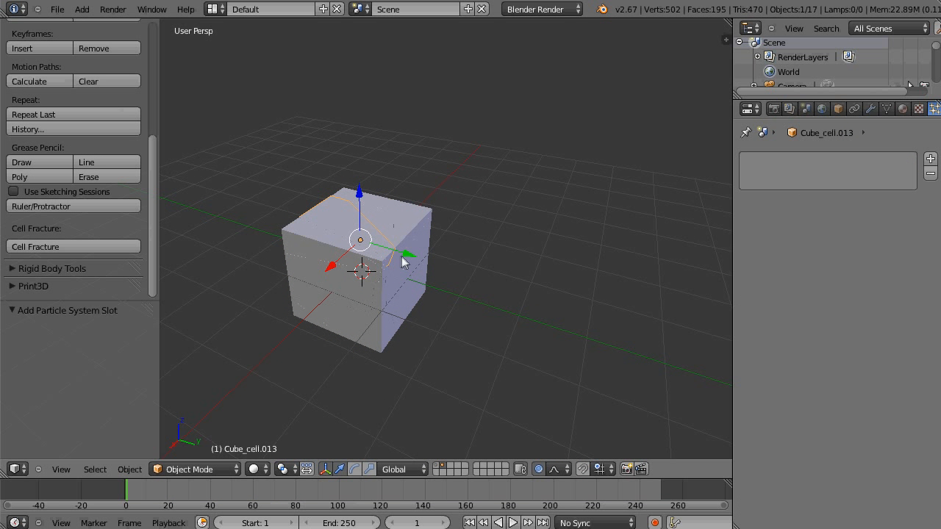
{"action": "key", "text": "g"}
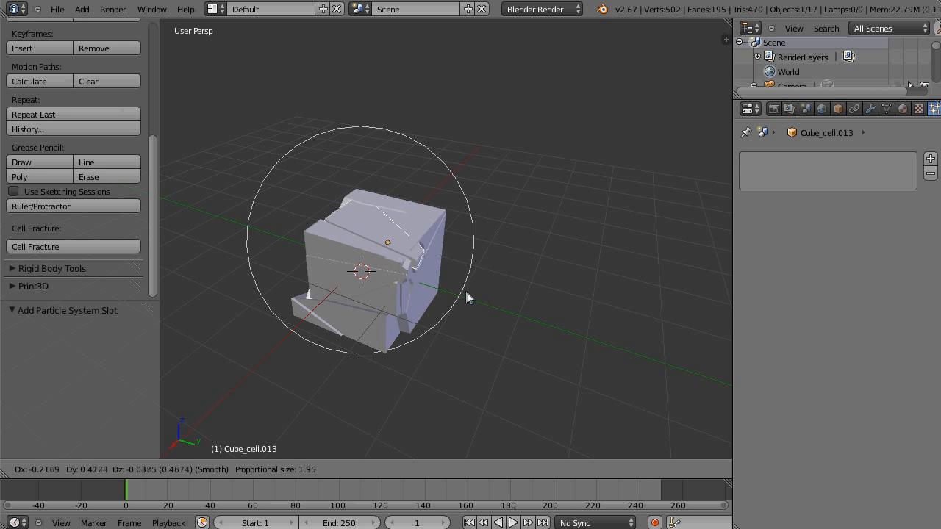
{"action": "left_click", "coordinate": [607, 277]}
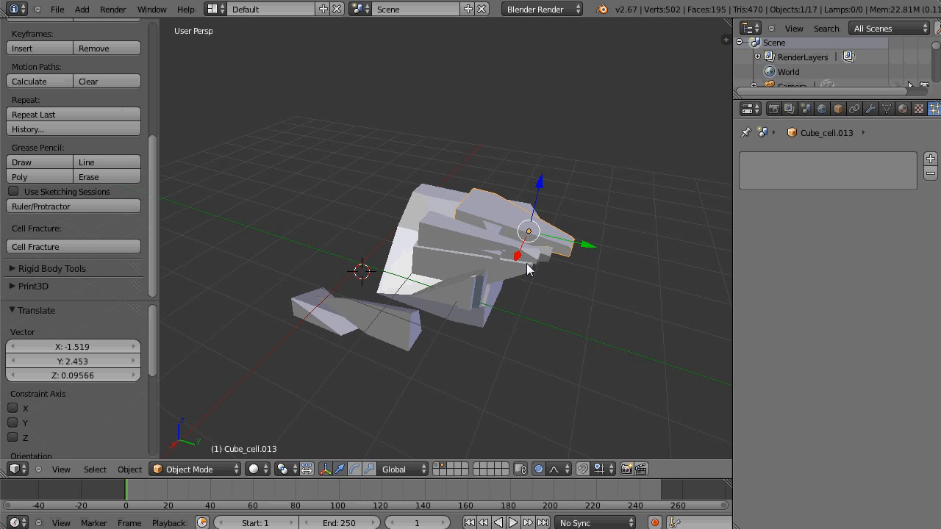
{"action": "key", "text": "ctrl+z"}
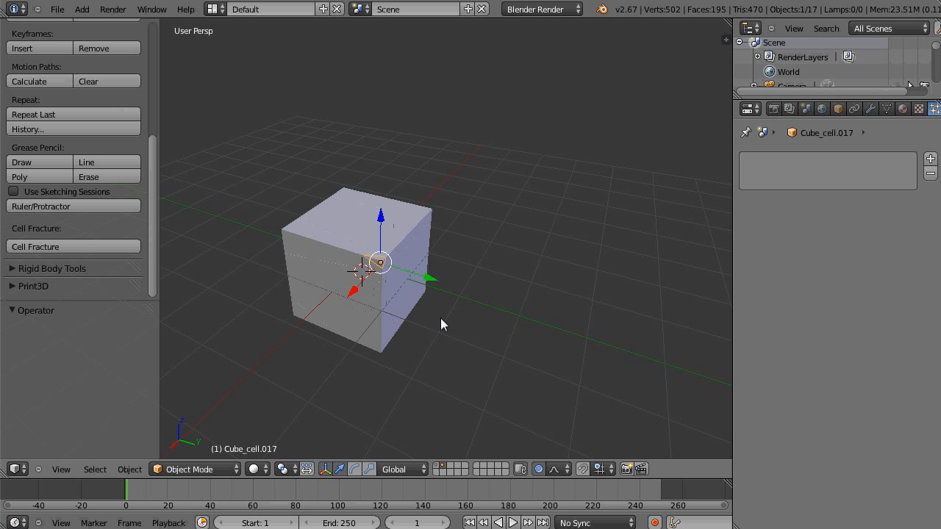
{"action": "key", "text": "g"}
{"action": "scroll", "coordinate": [546, 316], "scroll_direction": "down", "scroll_amount": 3}
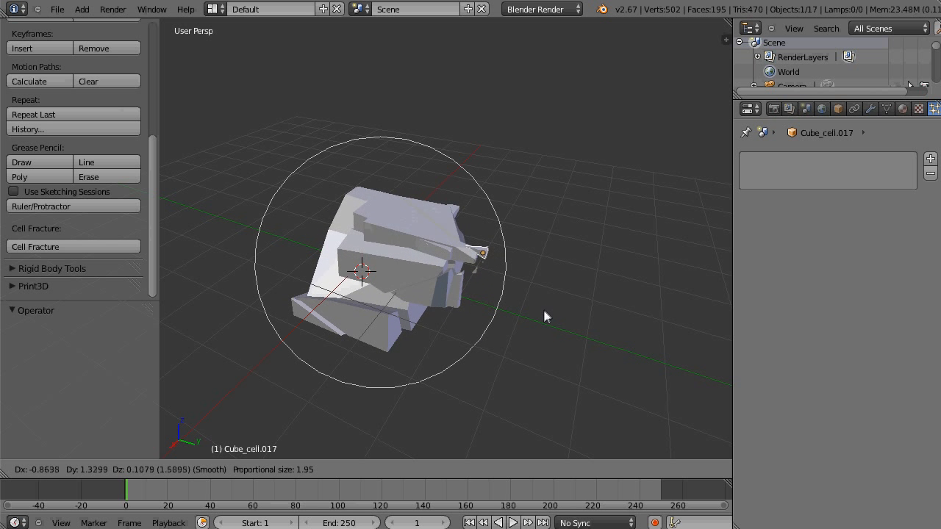
{"action": "right_click", "coordinate": [466, 308]}
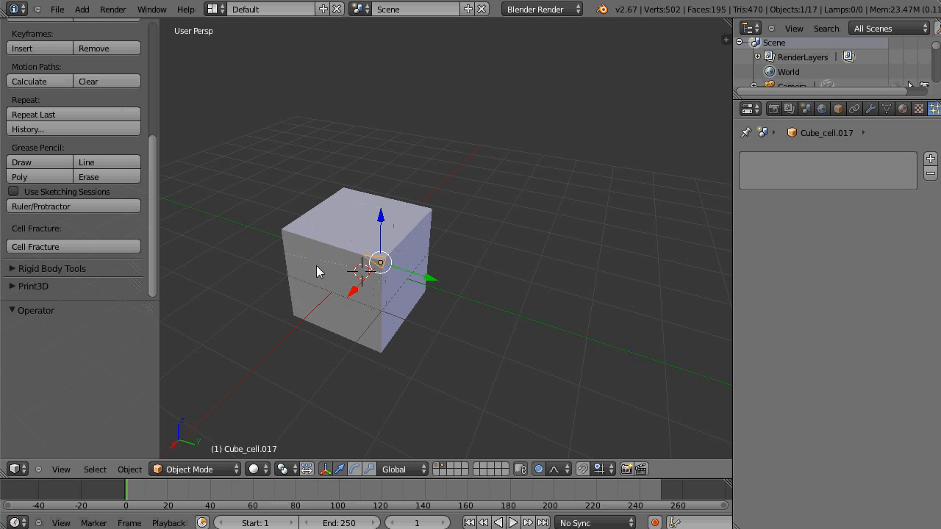
Step: Delete all the child-particle fragments of the cube
{"action": "key", "text": "a"}
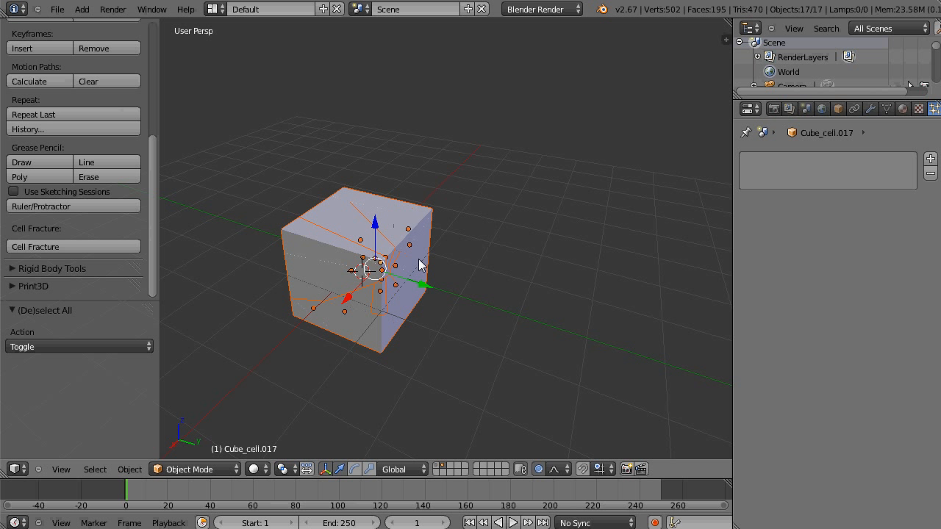
{"action": "key", "text": "x"}
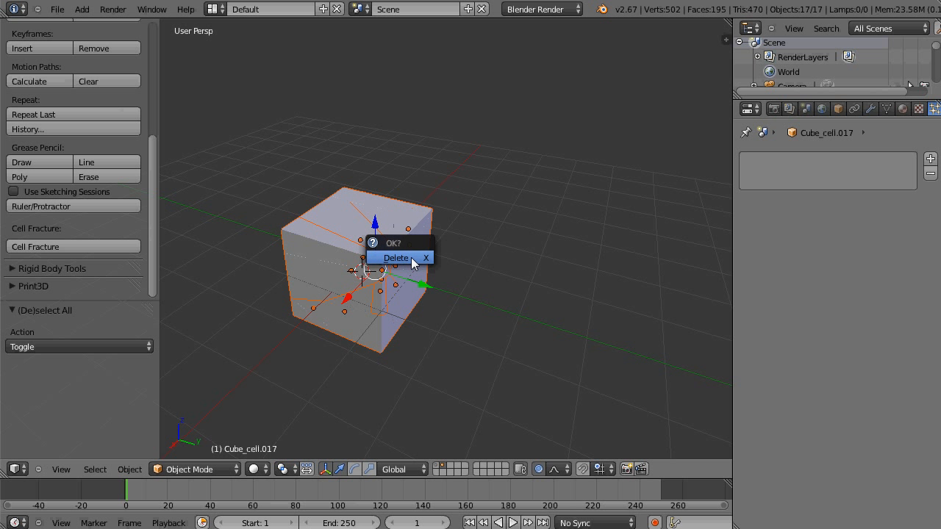
{"action": "left_click", "coordinate": [412, 258]}
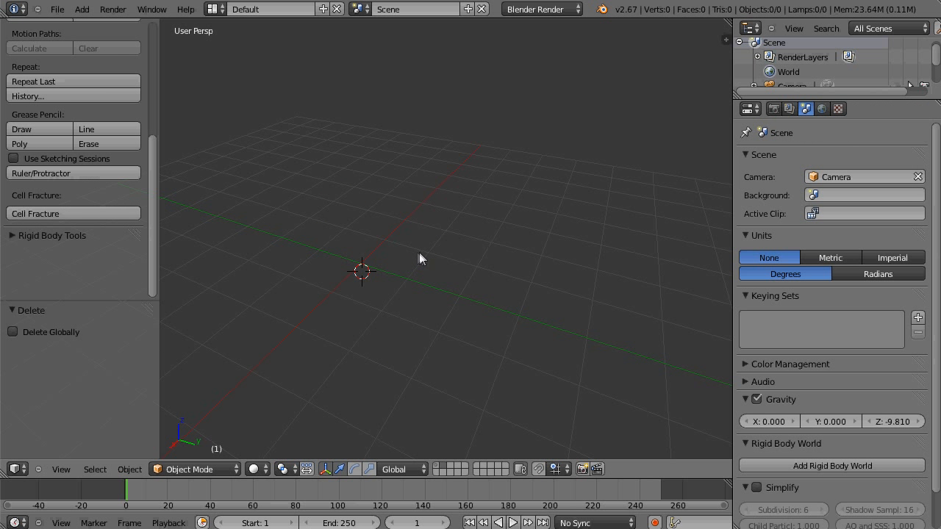
Step: Go back to the first layer and delete the sphere beside the unfractured cube
{"action": "left_click", "coordinate": [437, 465]}
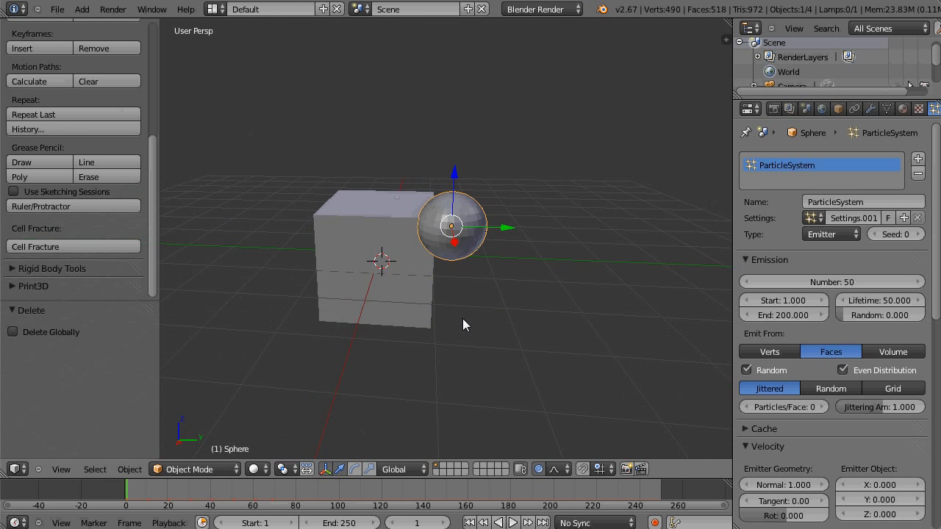
{"action": "middle_click_drag", "start_coordinate": [463, 318], "coordinate": [468, 320]}
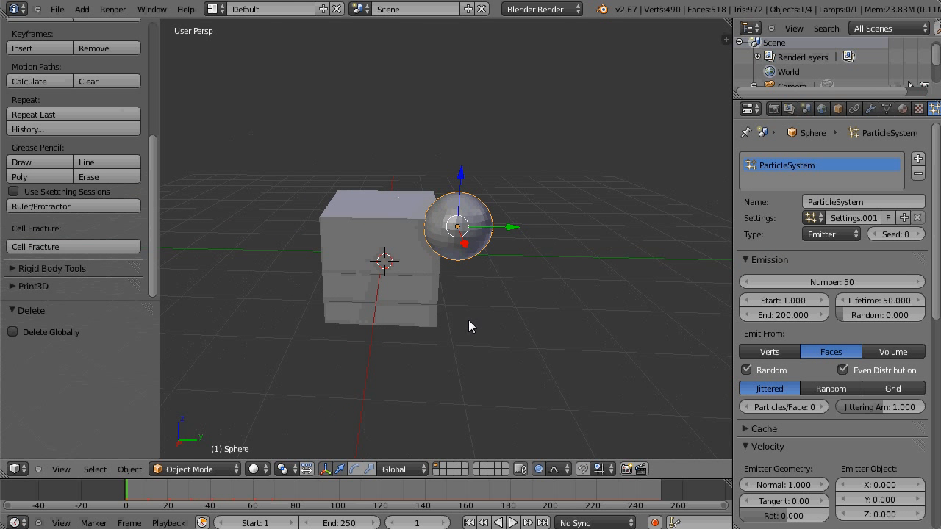
{"action": "key", "text": "x"}
{"action": "left_click", "coordinate": [435, 226]}
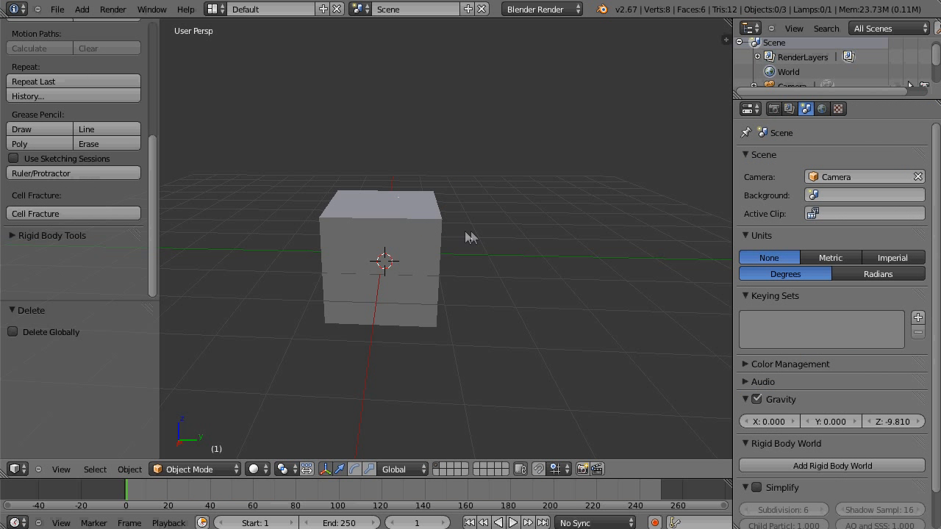
Step: Add new Grease Pencil data with Surface stroke placement and draw a rising freehand stroke across the cube's front face
{"action": "right_click", "coordinate": [425, 240]}
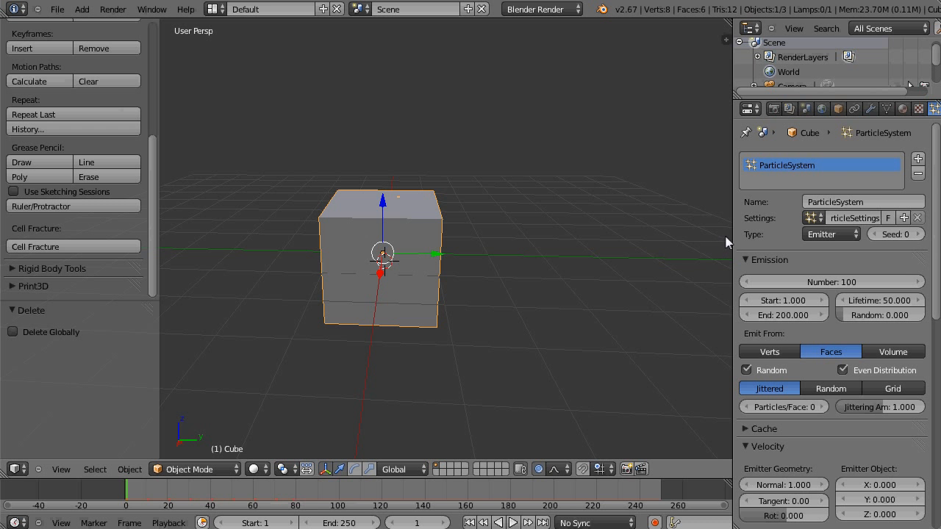
{"action": "left_click_drag", "start_coordinate": [735, 236], "coordinate": [790, 235]}
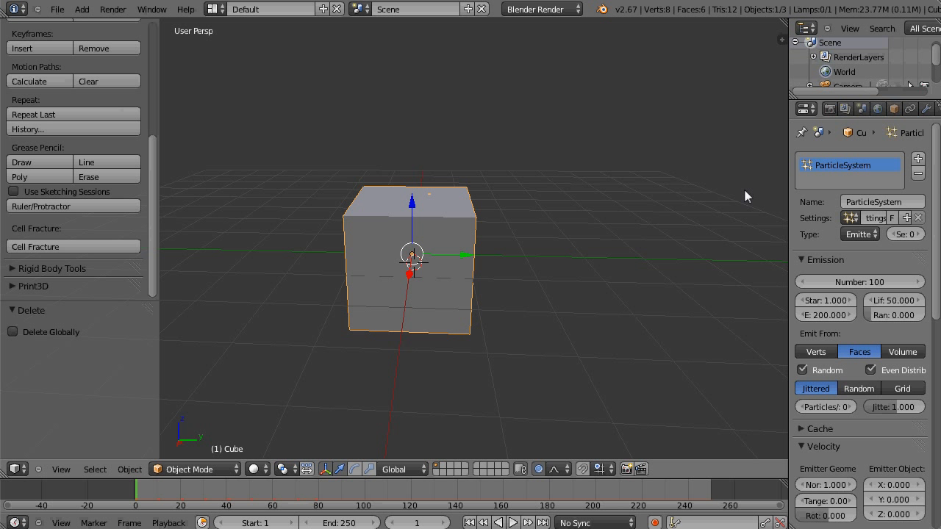
{"action": "key", "text": "n"}
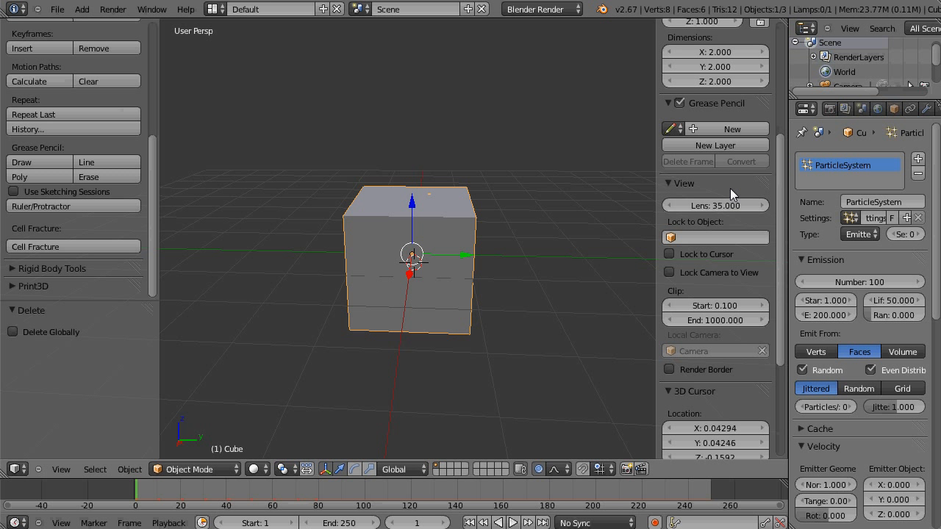
{"action": "left_click", "coordinate": [721, 129]}
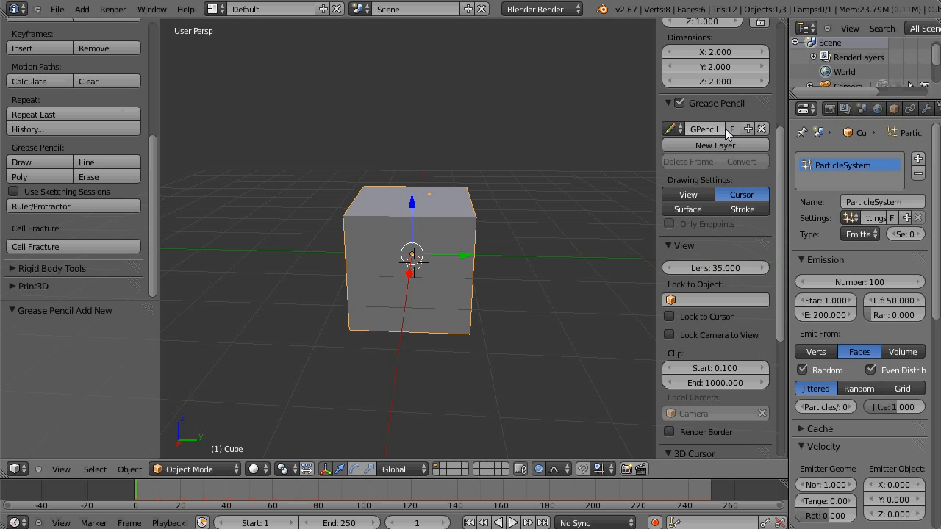
{"action": "left_click", "coordinate": [697, 208]}
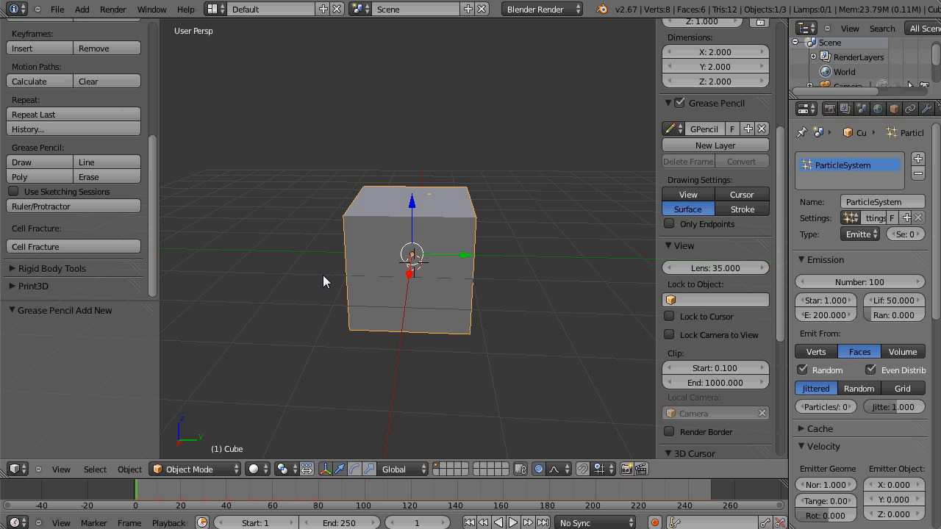
{"action": "left_click_drag", "start_coordinate": [323, 276], "coordinate": [532, 215]}
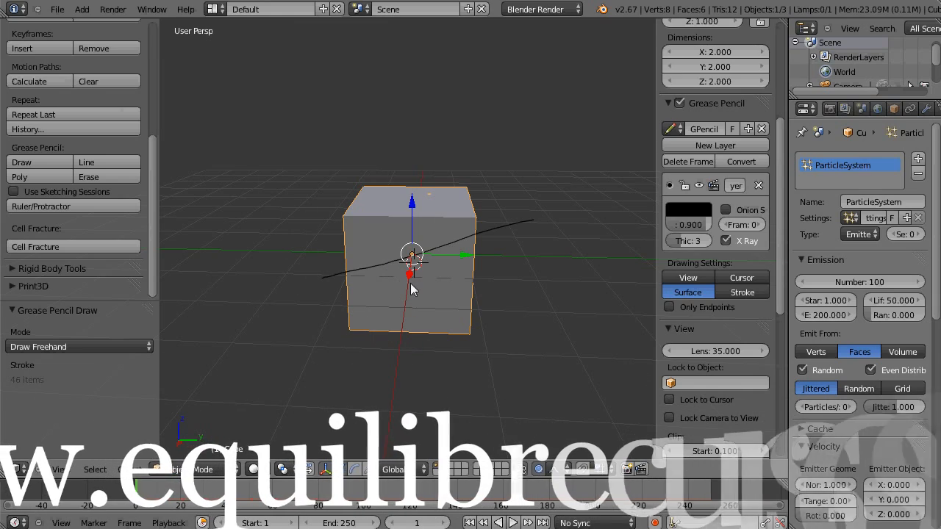
Step: Fracture the cube with Grease Pencil as the only point source, turning Own Particles off
{"action": "scroll", "coordinate": [410, 289], "scroll_direction": "up", "scroll_amount": 8}
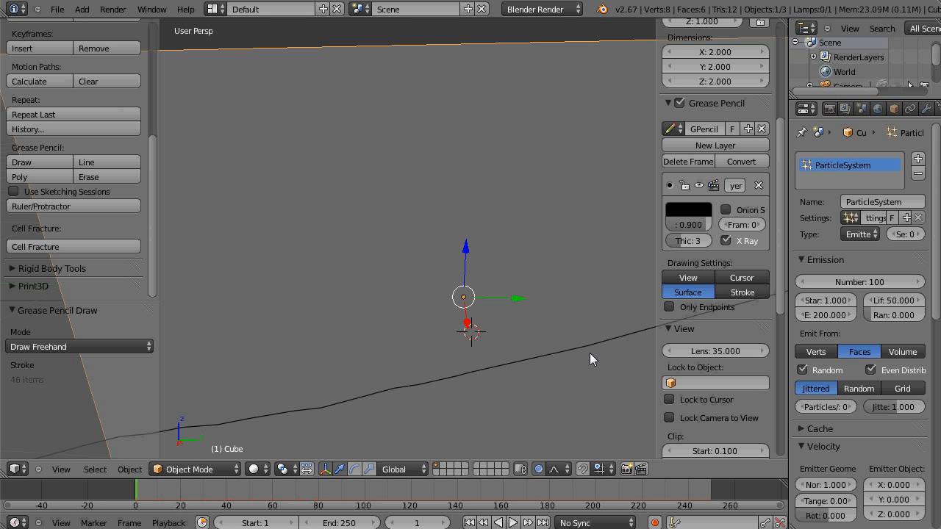
{"action": "scroll", "coordinate": [590, 353], "scroll_direction": "down", "scroll_amount": 5}
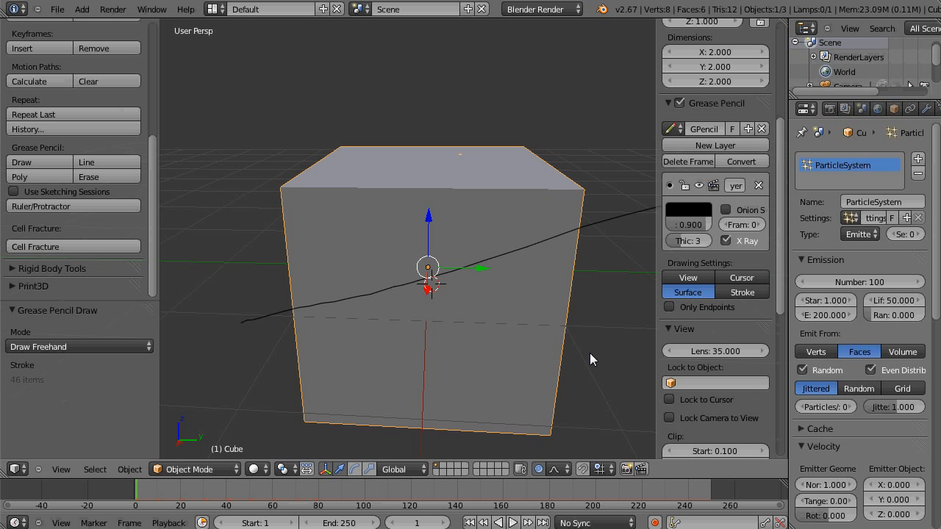
{"action": "left_click", "coordinate": [82, 249]}
{"action": "left_click", "coordinate": [410, 162]}
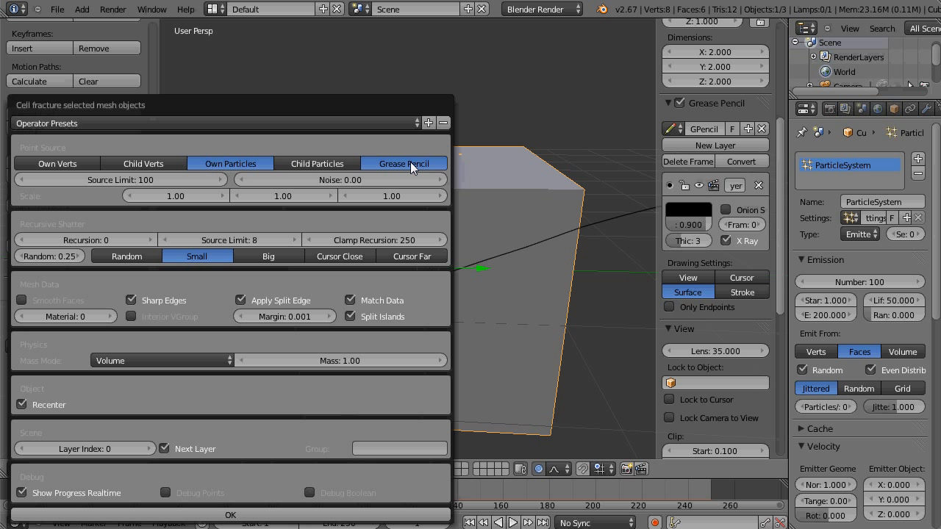
{"action": "left_click", "coordinate": [241, 162]}
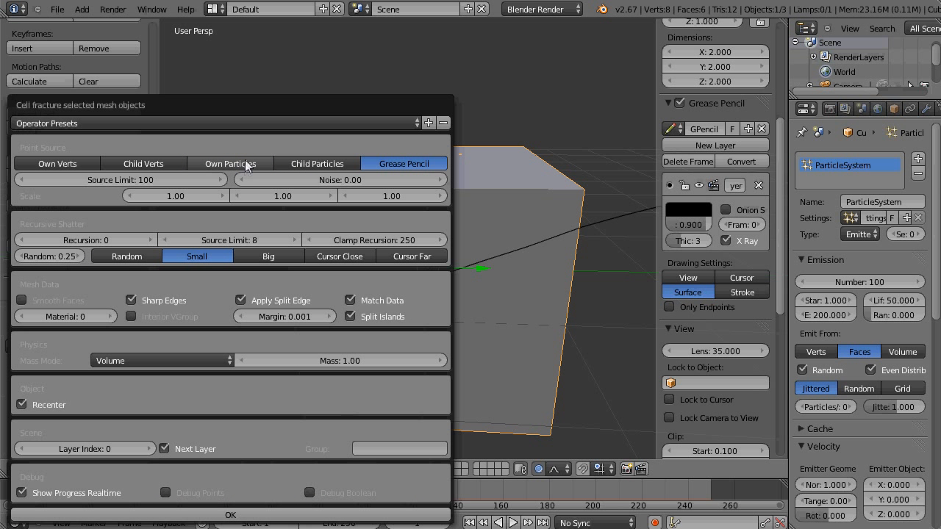
{"action": "left_click", "coordinate": [229, 514]}
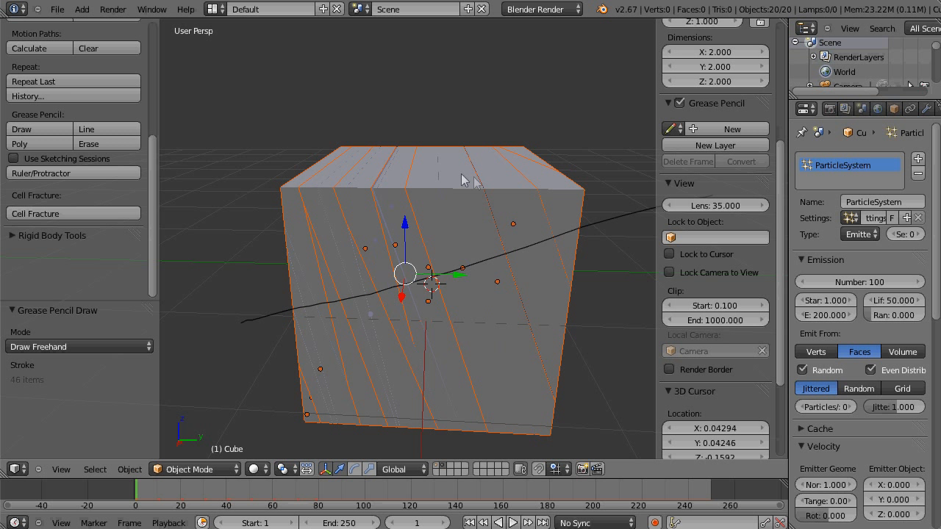
Step: Delete all the fragments made from the freehand stroke and return to the first layer with the unfractured cube
{"action": "key", "text": "x"}
{"action": "left_click", "coordinate": [479, 249]}
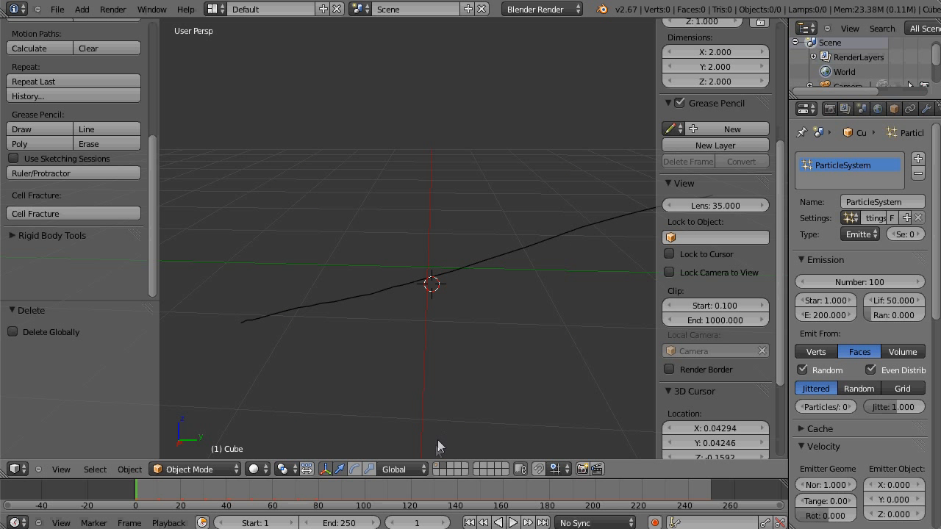
{"action": "key", "text": "ctrl+z"}
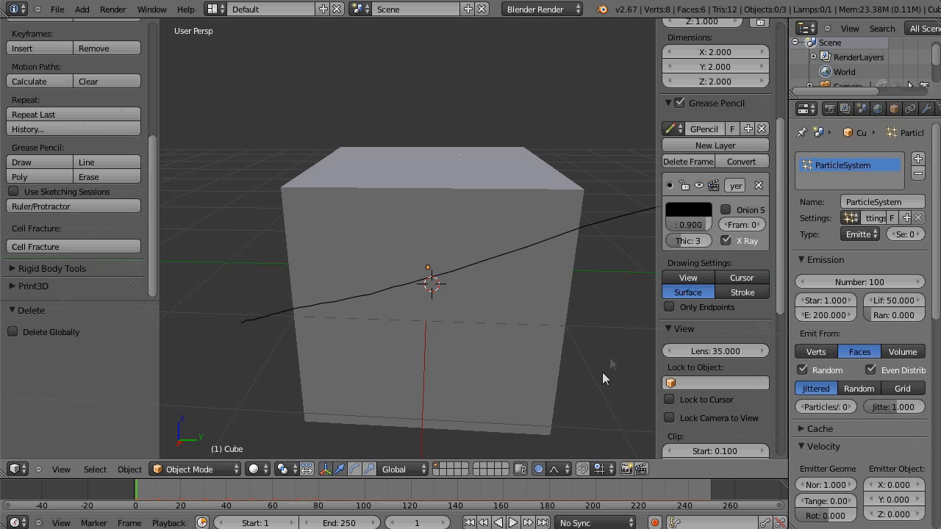
Step: Remove the freehand Grease Pencil layer and draw a straight diagonal Grease Pencil line across the cube's front face
{"action": "left_click", "coordinate": [759, 185]}
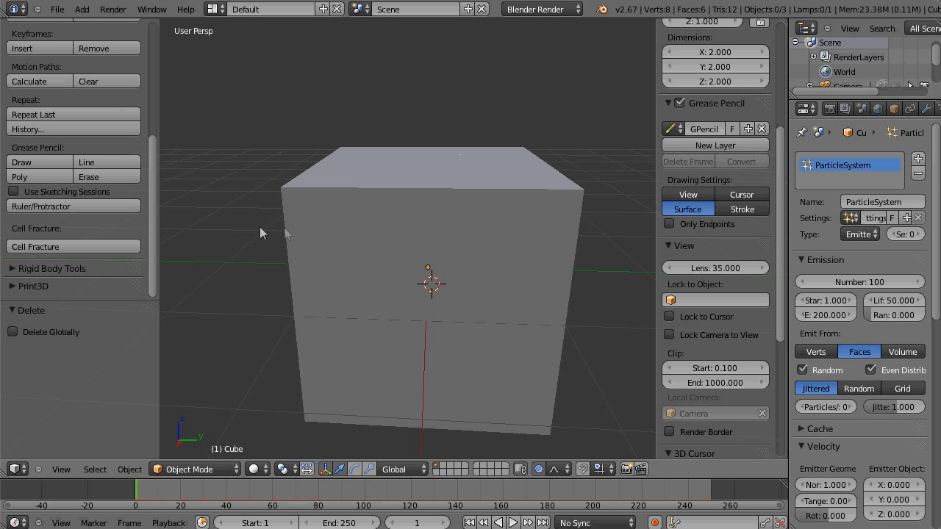
{"action": "mouse_move", "coordinate": [151, 215]}
{"action": "left_mouse_down"}
{"action": "mouse_move", "coordinate": [161, 147]}
{"action": "mouse_move", "coordinate": [384, 304]}
{"action": "left_mouse_up"}
{"action": "right_click", "coordinate": [379, 301]}
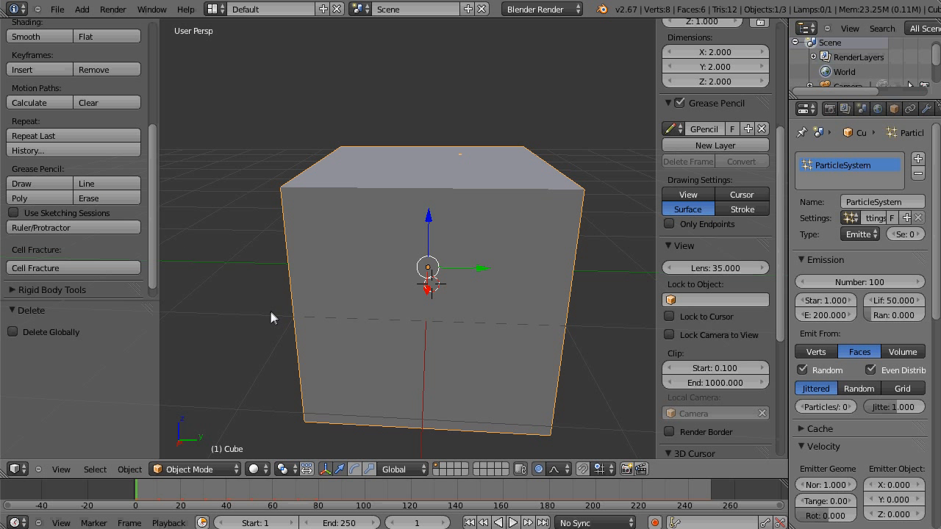
{"action": "mouse_move", "coordinate": [261, 329]}
{"action": "left_mouse_down"}
{"action": "mouse_move", "coordinate": [346, 294]}
{"action": "mouse_move", "coordinate": [616, 223]}
{"action": "left_mouse_up"}
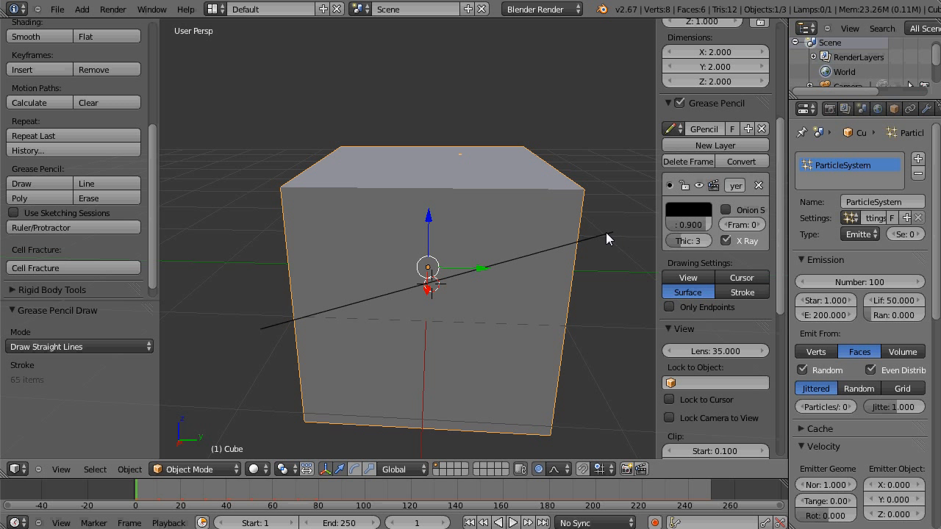
Step: Fracture the cube from the straight diagonal line, with Grease Pencil on and Own Particles off as point source
{"action": "left_click", "coordinate": [59, 268]}
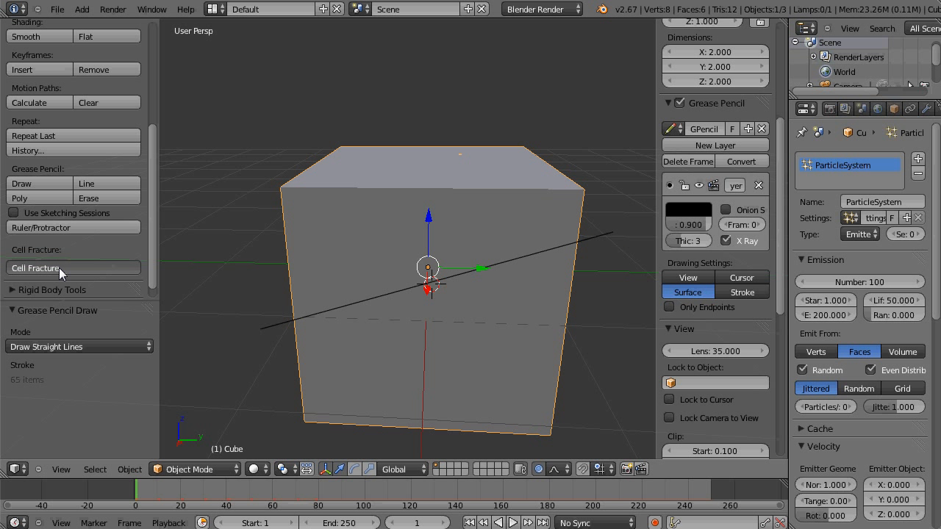
{"action": "left_click", "coordinate": [407, 161]}
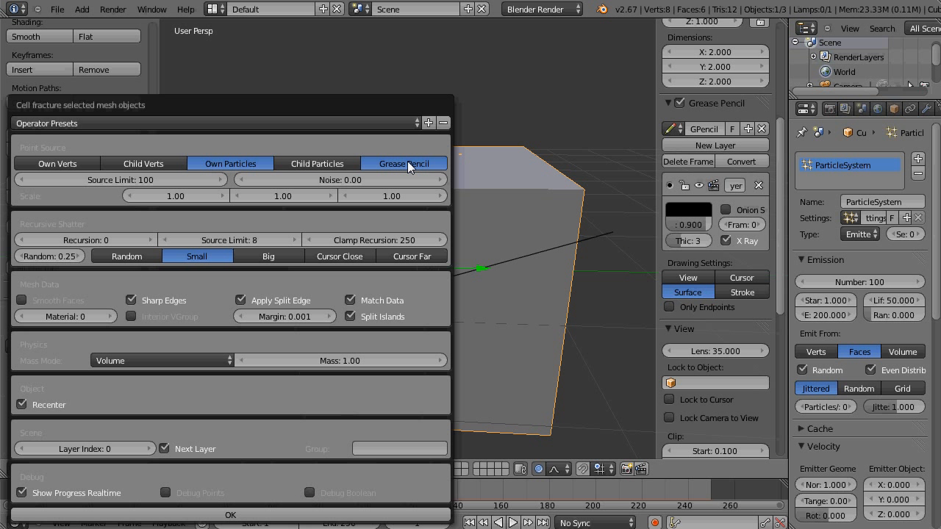
{"action": "left_click", "coordinate": [255, 162]}
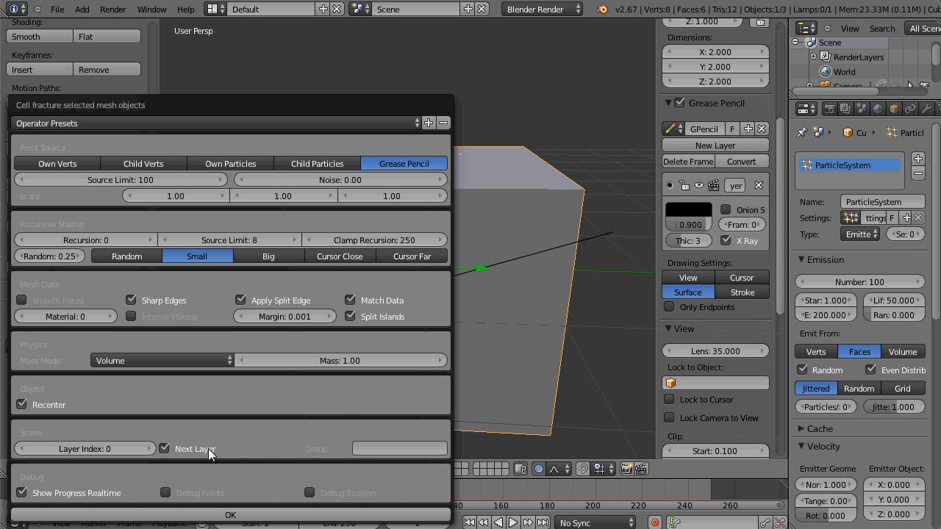
{"action": "left_click", "coordinate": [228, 513]}
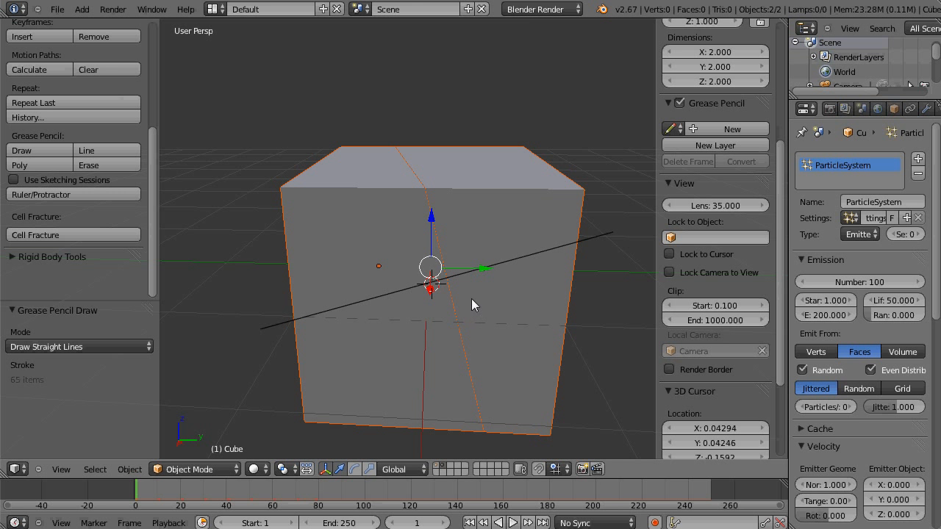
Step: Move the larger-Y half of the fractured cube up and away by about -0.12 on X, 0.20 on Y and 0.29 on Z
{"action": "right_click", "coordinate": [488, 233]}
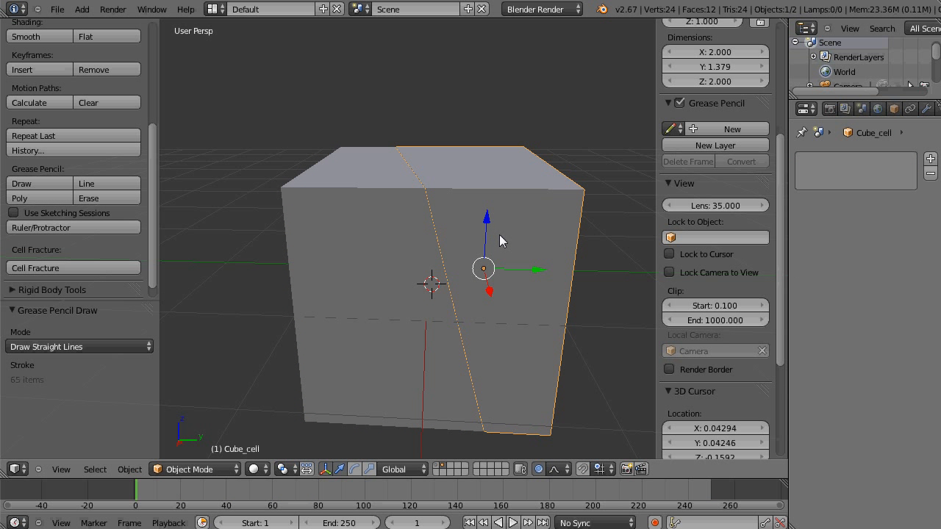
{"action": "key", "text": "g"}
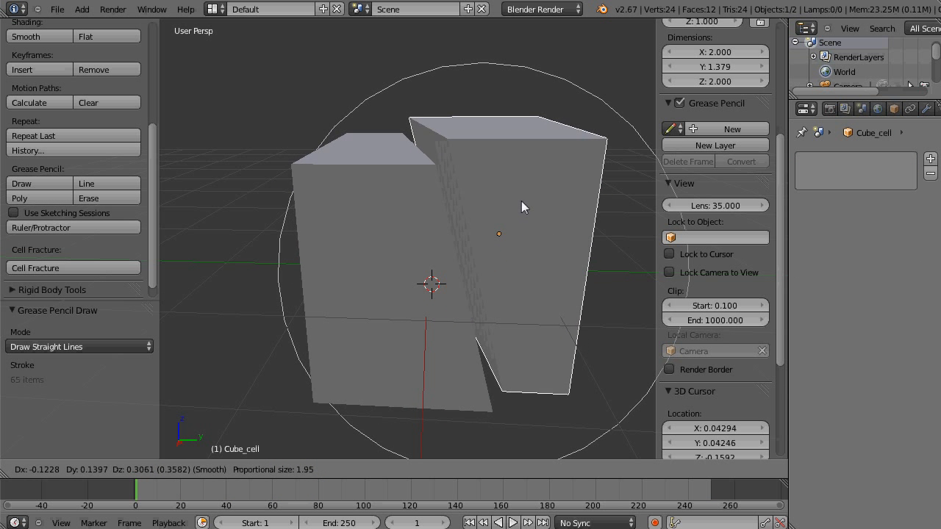
{"action": "left_click", "coordinate": [527, 203]}
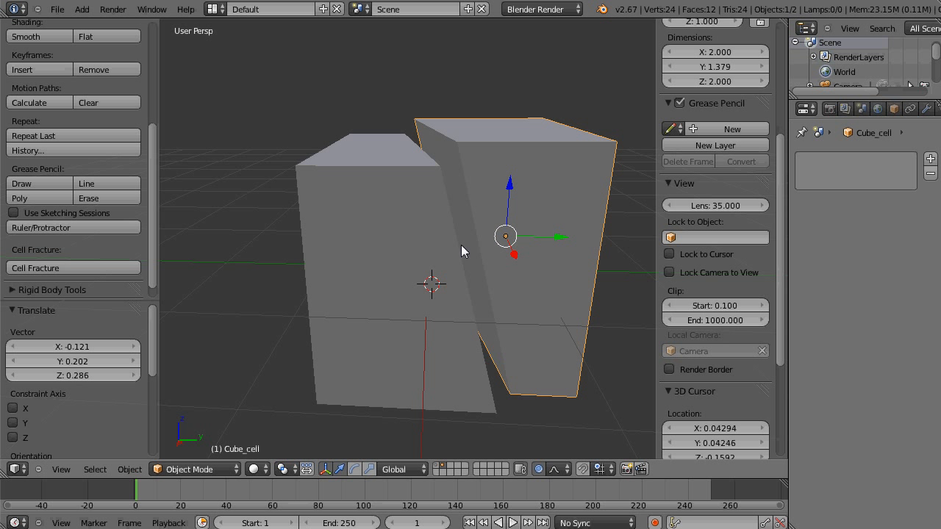
Step: Delete both fragments and return to the first layer, selecting the unfractured cube
{"action": "key", "text": "a"}
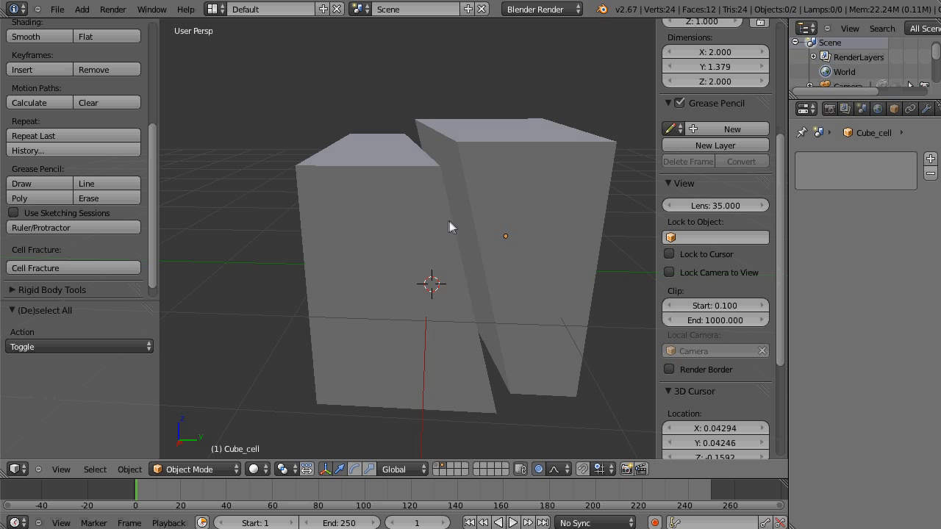
{"action": "key", "text": "a"}
{"action": "key", "text": "x"}
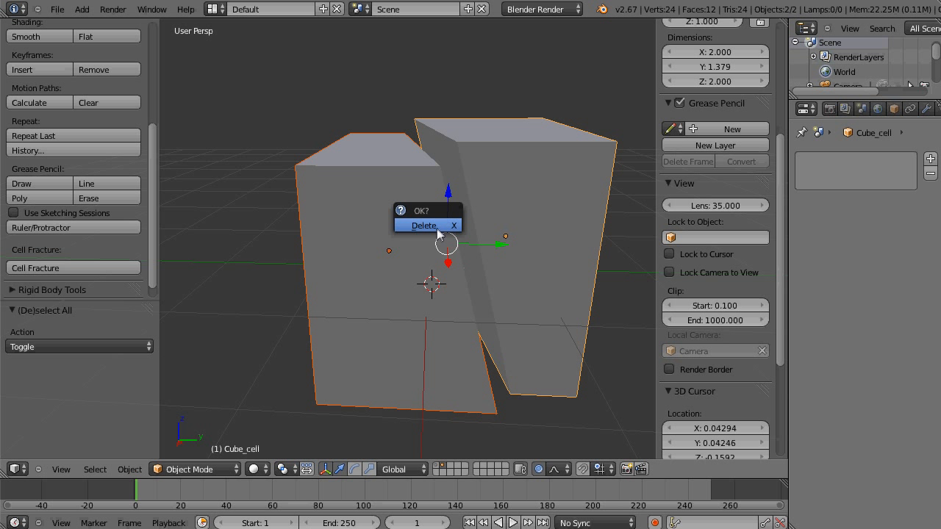
{"action": "left_click", "coordinate": [434, 226]}
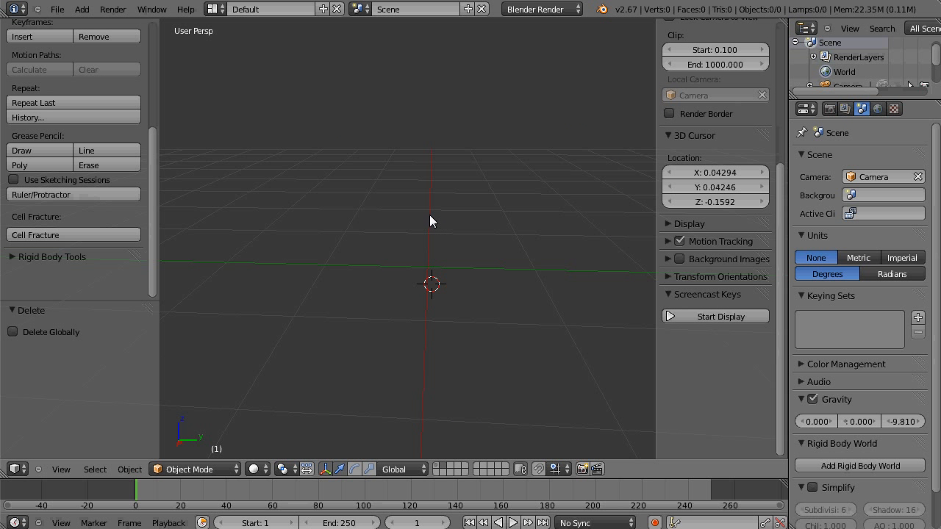
{"action": "left_click", "coordinate": [436, 465]}
{"action": "right_click", "coordinate": [397, 294]}
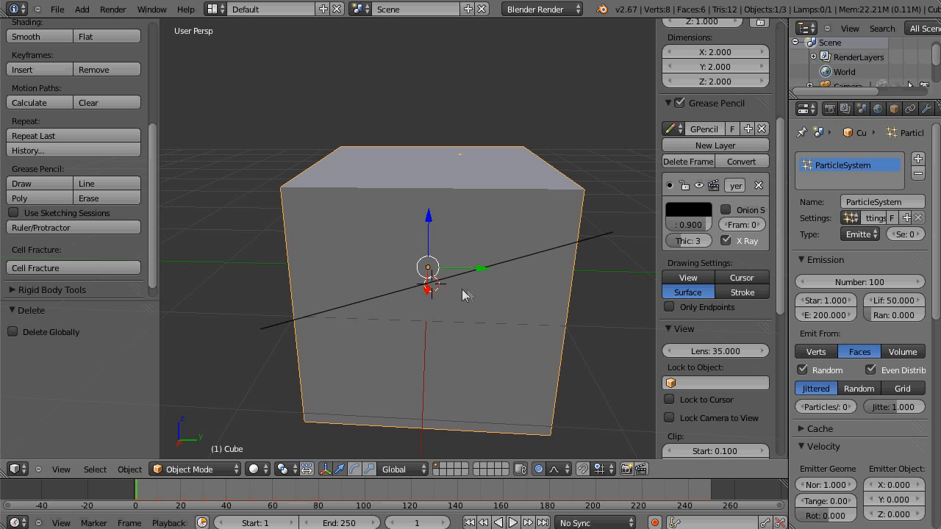
Step: Remove the straight-line Grease Pencil layer and add new Grease Pencil data with Surface stroke placement
{"action": "left_click", "coordinate": [759, 185]}
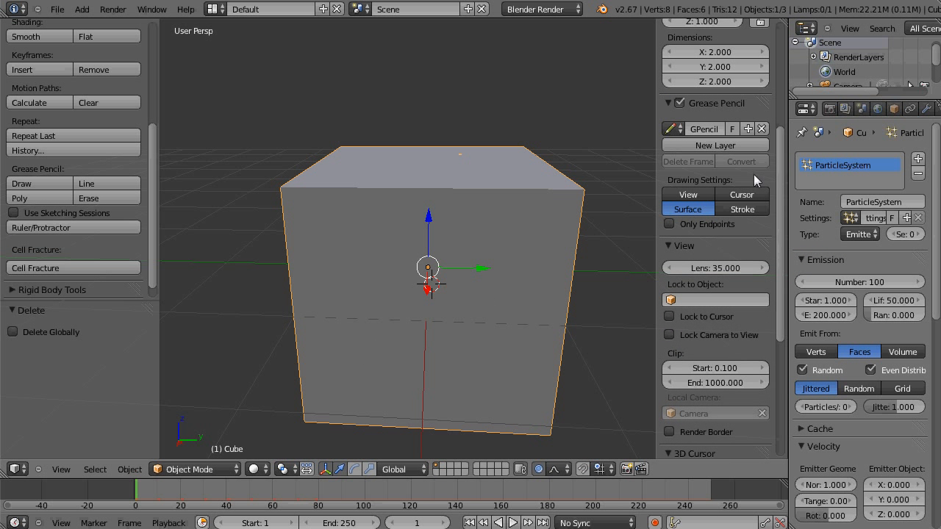
{"action": "left_click", "coordinate": [748, 129]}
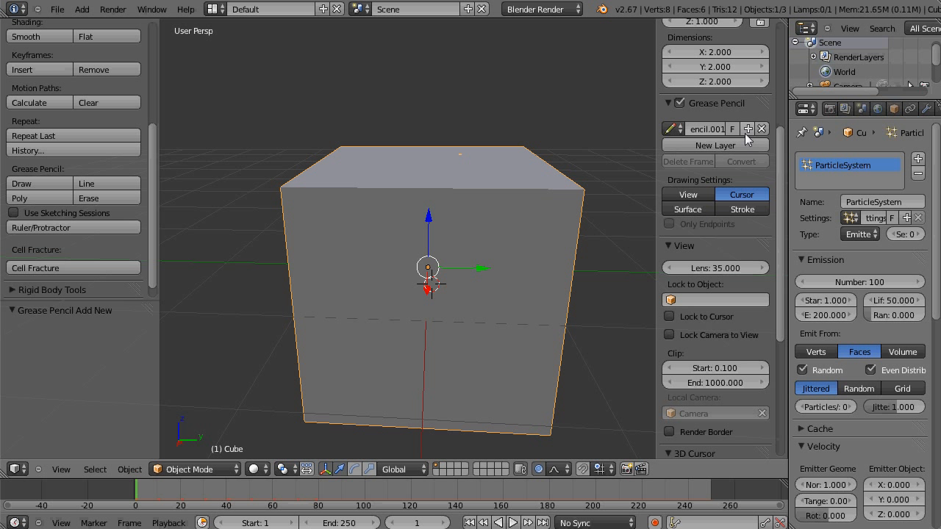
{"action": "left_click", "coordinate": [697, 208]}
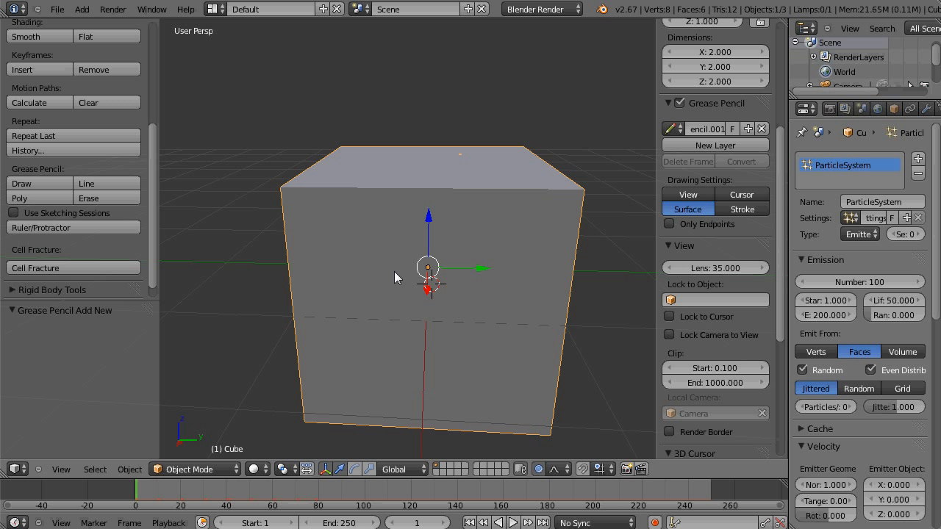
Step: Switch to the top view and remove the particle system from the cube
{"action": "key", "text": "KP_7"}
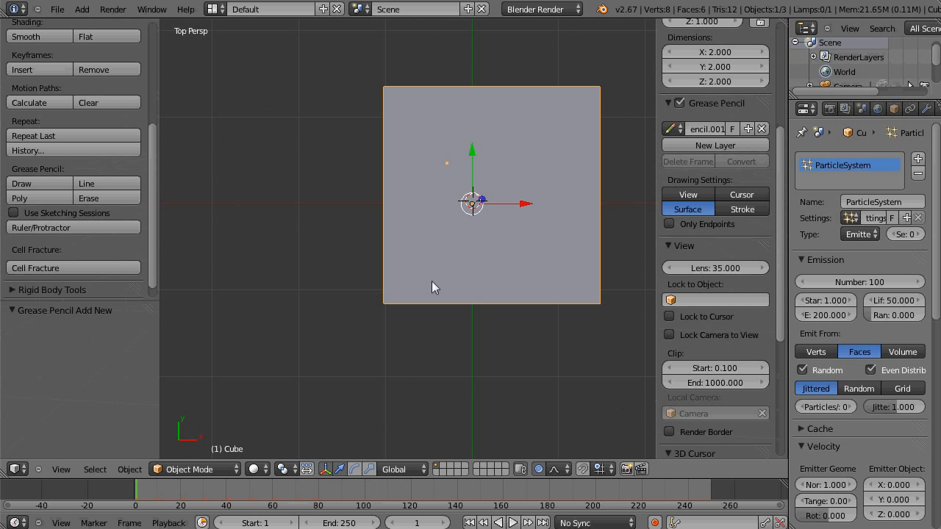
{"action": "middle_click_drag", "start_coordinate": [489, 292], "coordinate": [427, 291], "text": "shift"}
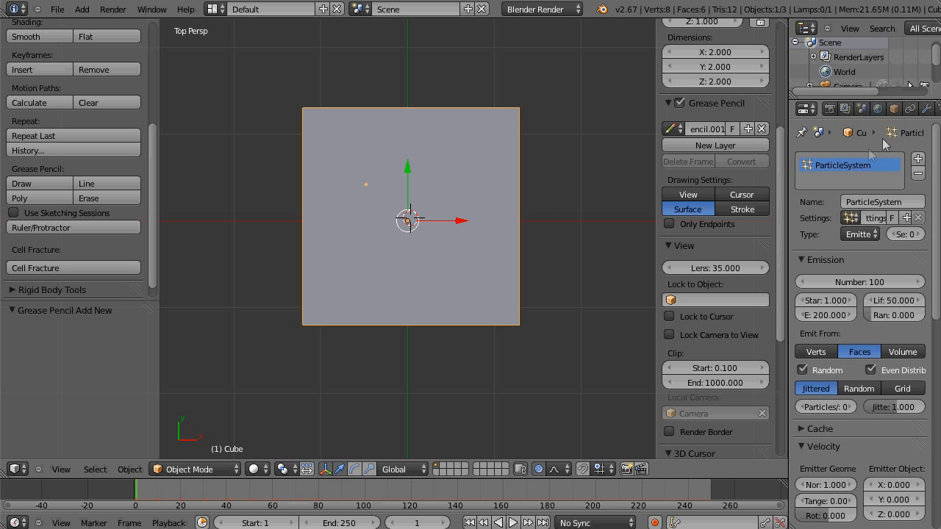
{"action": "left_click", "coordinate": [918, 173]}
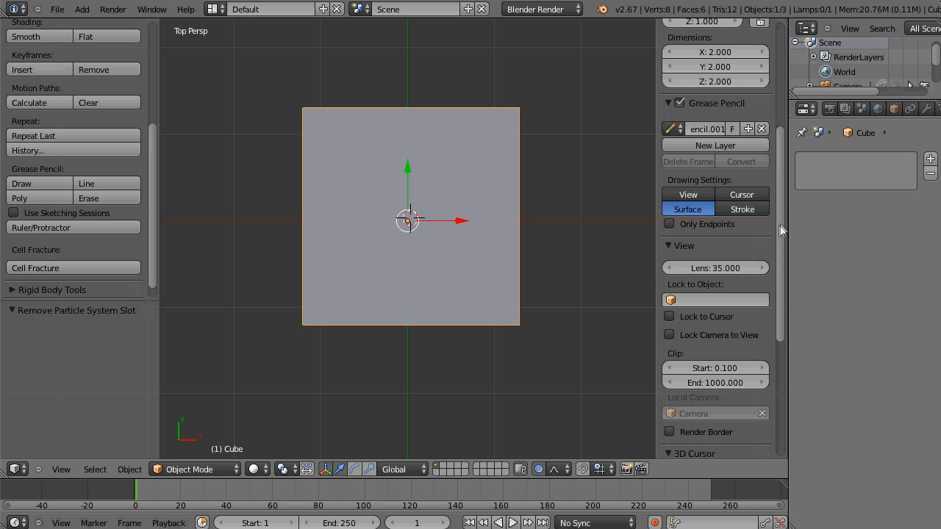
{"action": "left_click", "coordinate": [829, 108]}
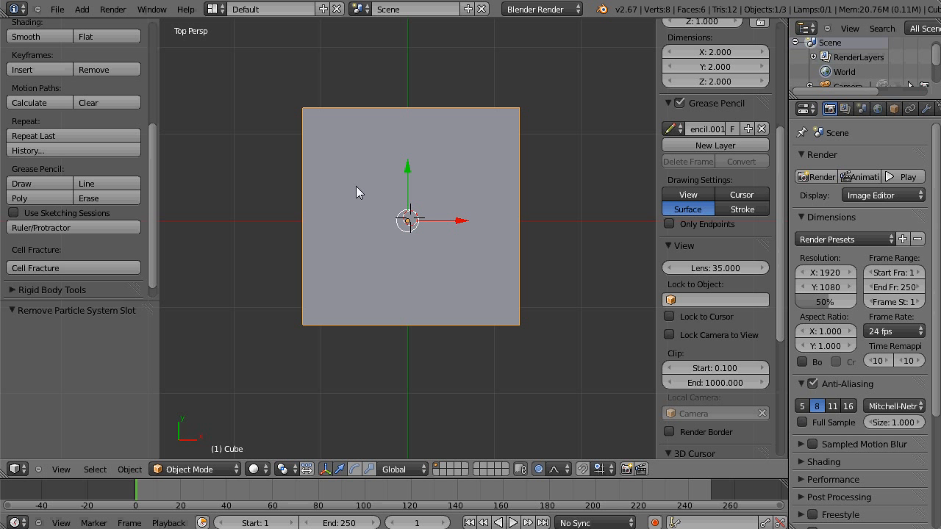
Step: Draw four small freehand Grease Pencil marks on the cube's top face, one in each quarter, with a short dash in the lower-right one
{"action": "key", "text": "d"}
{"action": "left_click_drag", "start_coordinate": [341, 160], "coordinate": [342, 159]}
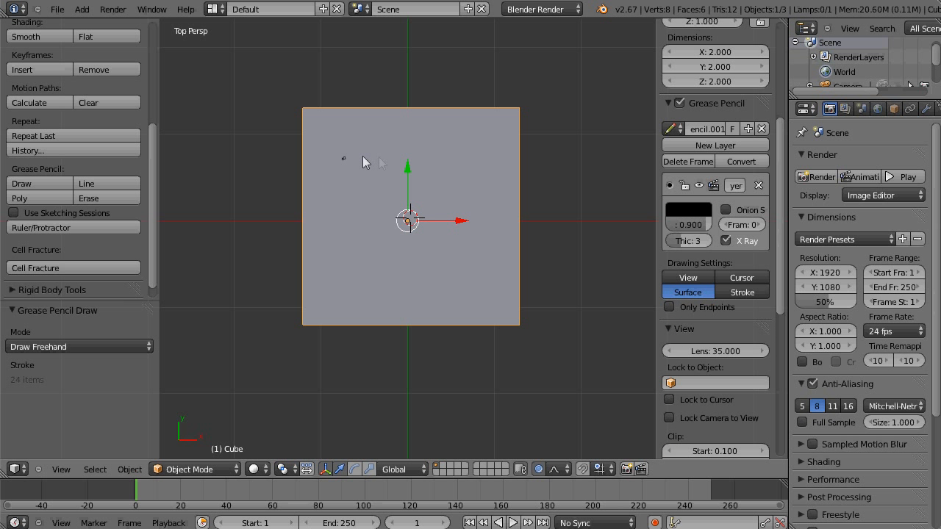
{"action": "key", "text": "d"}
{"action": "left_click_drag", "start_coordinate": [443, 150], "coordinate": [442, 148]}
{"action": "key", "text": "d"}
{"action": "left_click", "coordinate": [467, 248]}
{"action": "left_click_drag", "start_coordinate": [472, 245], "coordinate": [463, 248]}
{"action": "key", "text": "d"}
{"action": "left_click", "coordinate": [360, 265]}
Step: Create a temporary texture of type Voronoi to preview its cell pattern, unlink it and return to the render settings
{"action": "key", "text": "n"}
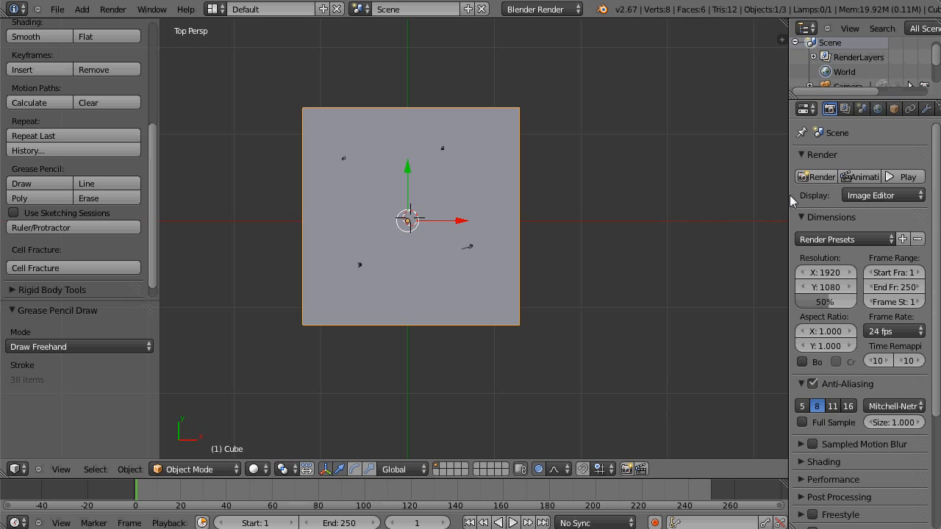
{"action": "left_click_drag", "start_coordinate": [790, 195], "coordinate": [725, 192]}
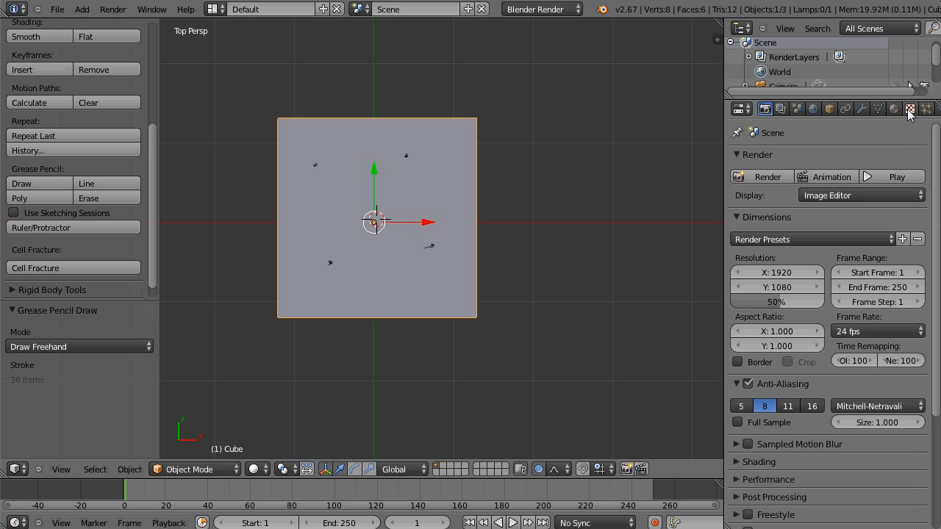
{"action": "left_click", "coordinate": [910, 109]}
{"action": "left_click", "coordinate": [851, 177]}
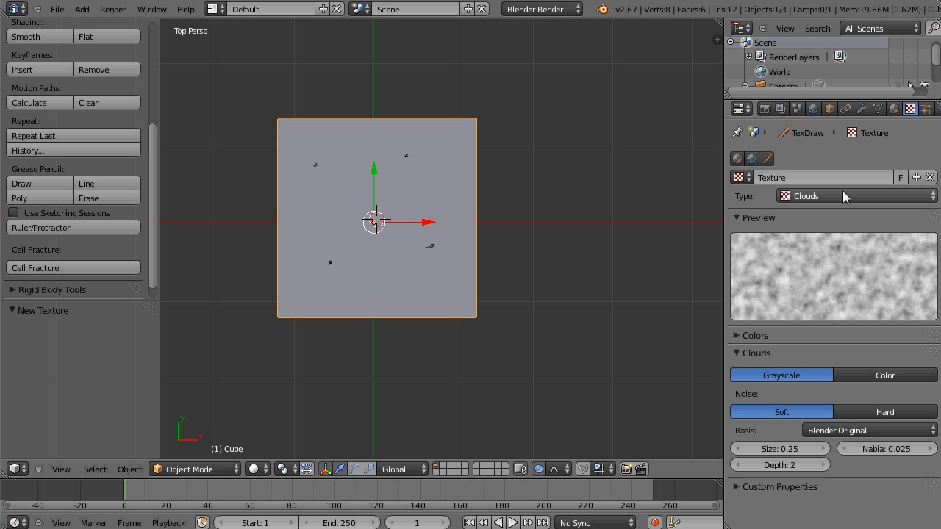
{"action": "left_click", "coordinate": [827, 197]}
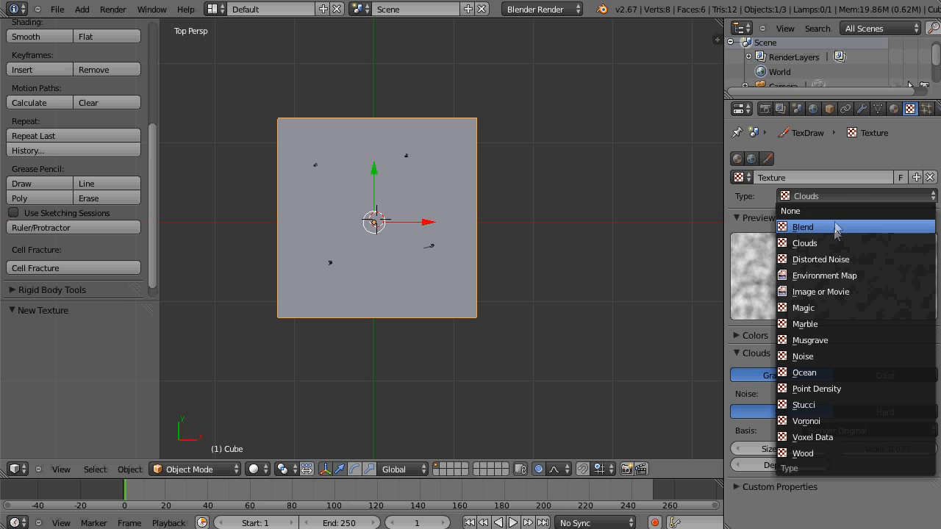
{"action": "left_click", "coordinate": [806, 422]}
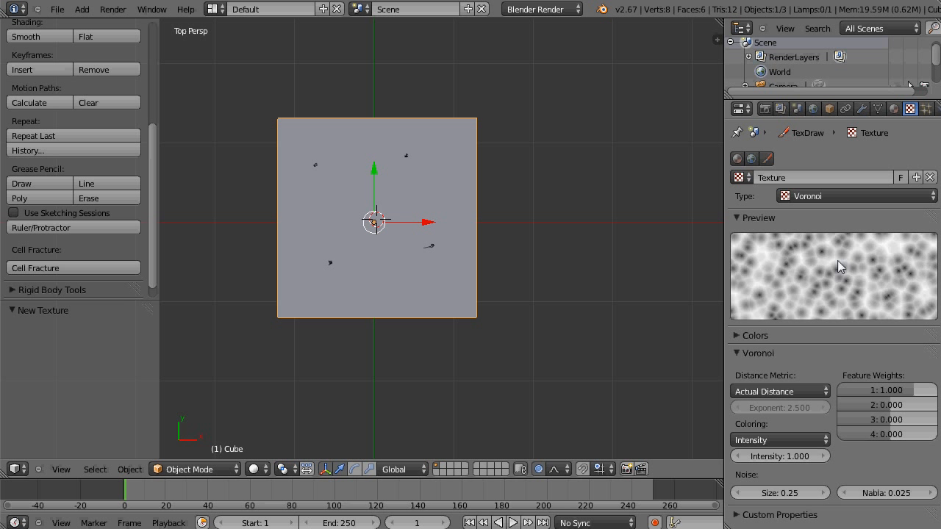
{"action": "left_click", "coordinate": [930, 178]}
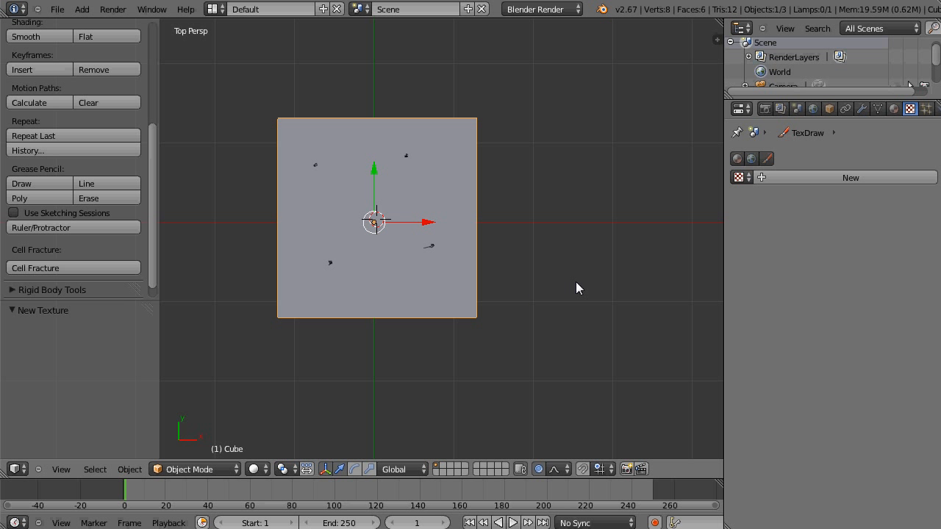
{"action": "left_click", "coordinate": [765, 108]}
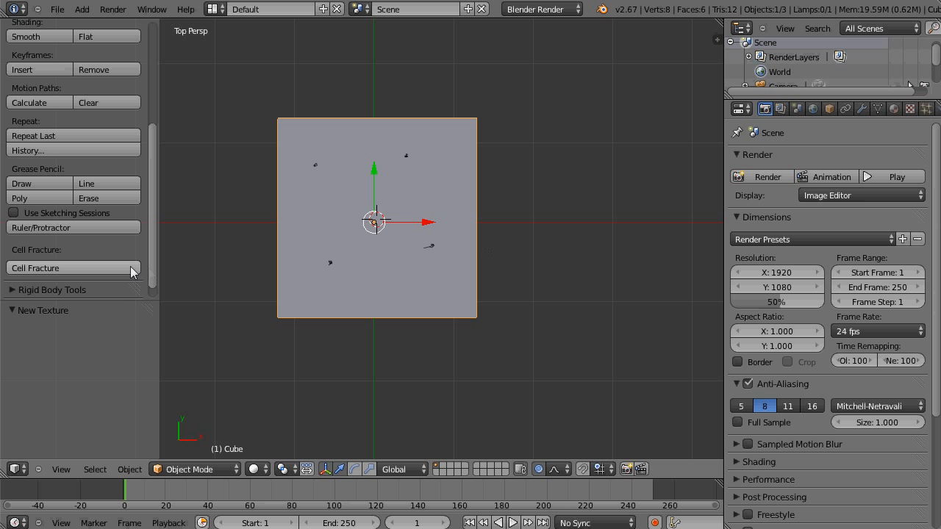
Step: Fracture the cube from the four small marks, using Grease Pencil as the only point source with Own Particles off
{"action": "left_click", "coordinate": [91, 268]}
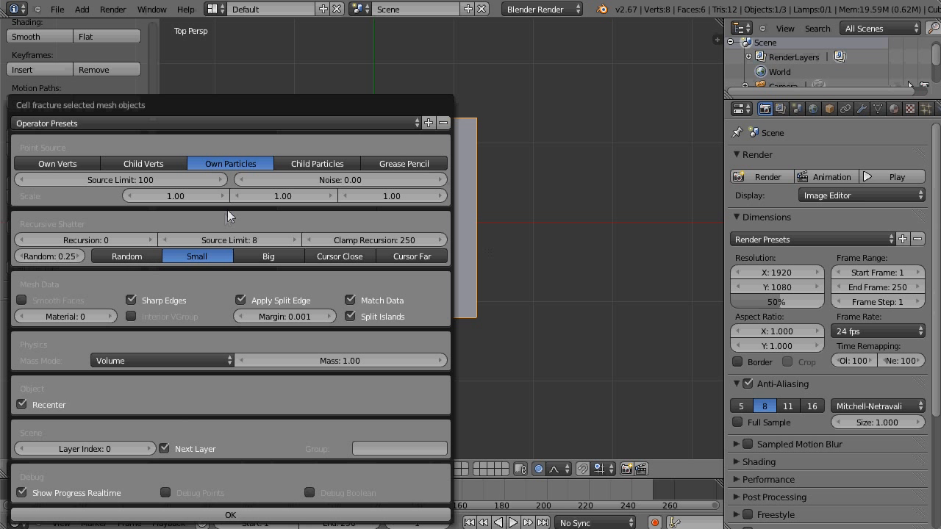
{"action": "left_click", "coordinate": [384, 165], "text": "shift"}
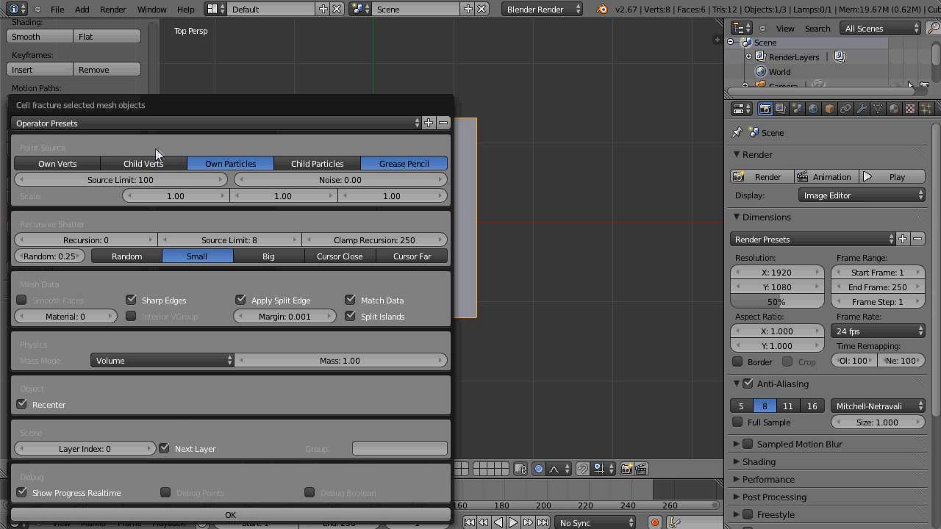
{"action": "left_click", "coordinate": [202, 162], "text": "shift"}
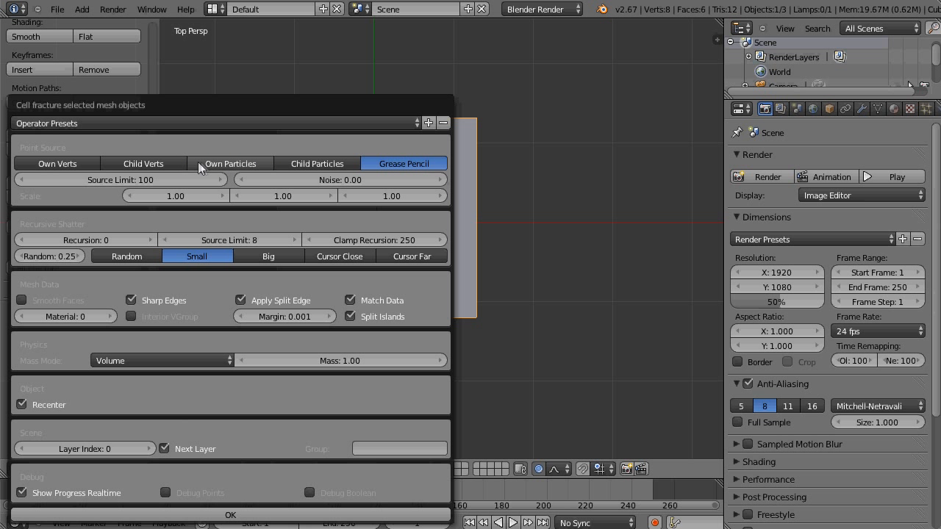
{"action": "left_click", "coordinate": [227, 515]}
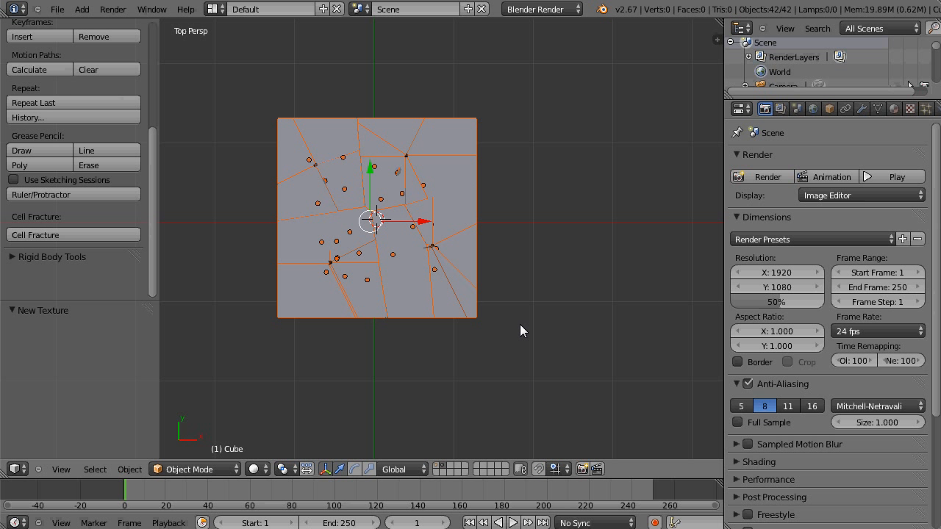
Step: Examine the crack pattern around the drawn marks and try moving one fragment at the cube's positive X edge
{"action": "scroll", "coordinate": [519, 331], "scroll_direction": "up", "scroll_amount": 6}
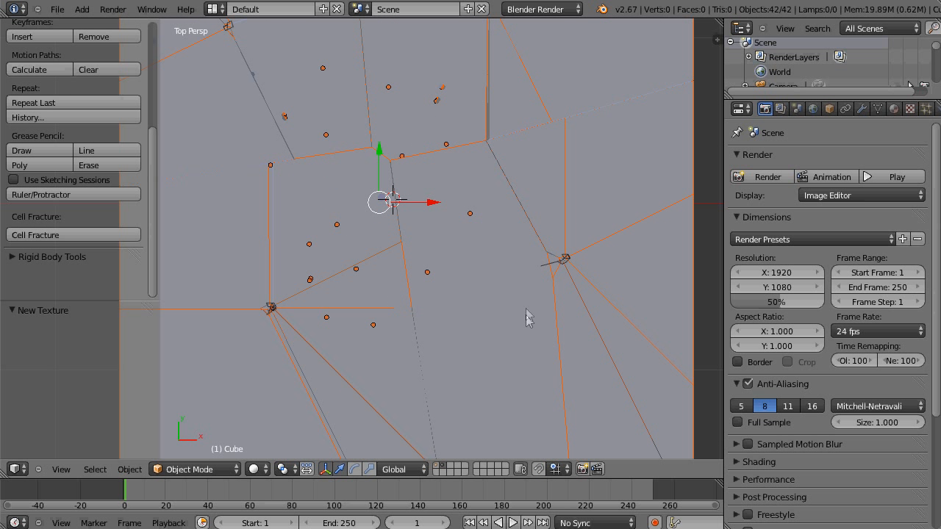
{"action": "middle_click_drag", "start_coordinate": [513, 302], "coordinate": [537, 344], "text": "shift"}
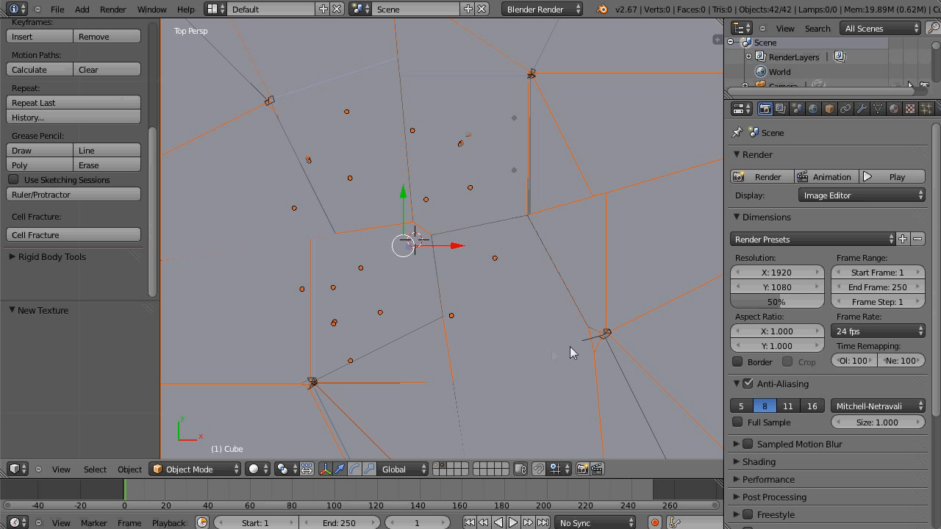
{"action": "scroll", "coordinate": [520, 344], "scroll_direction": "down", "scroll_amount": 3}
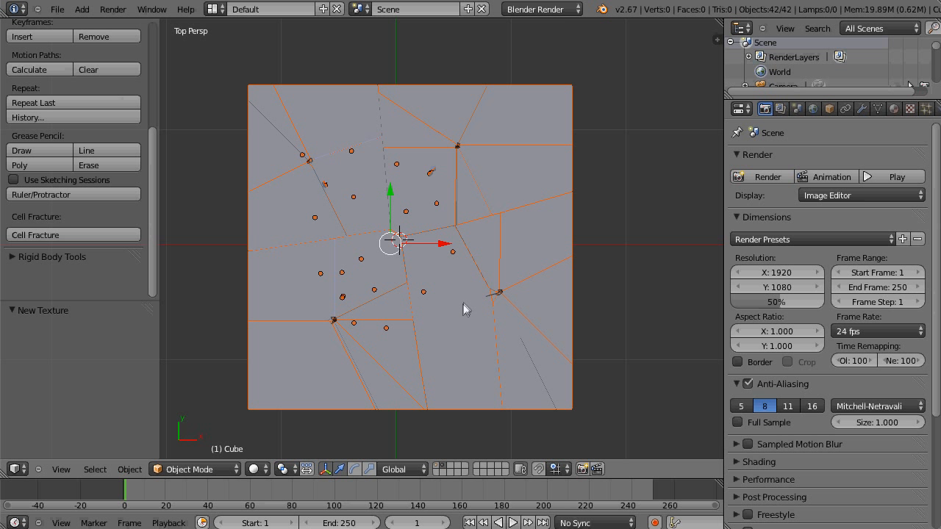
{"action": "right_click", "coordinate": [529, 259]}
{"action": "key", "text": "g"}
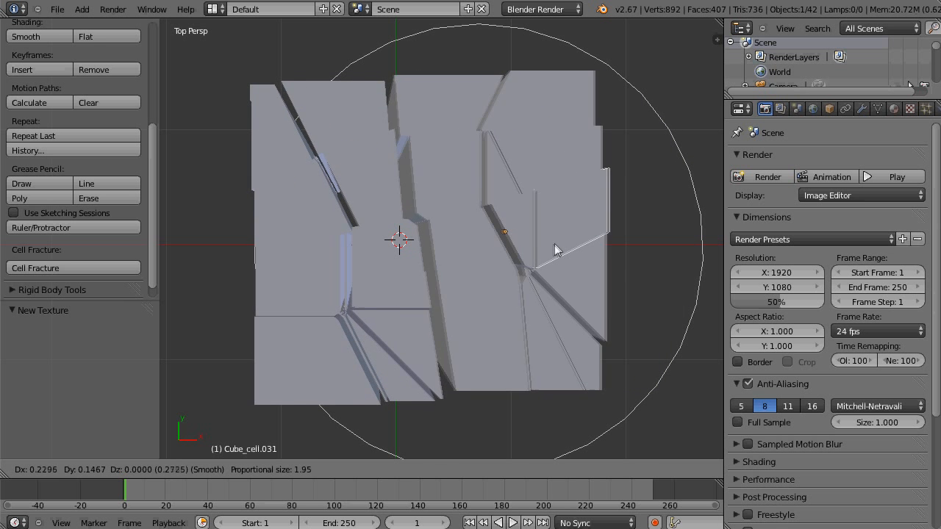
{"action": "right_click", "coordinate": [554, 244]}
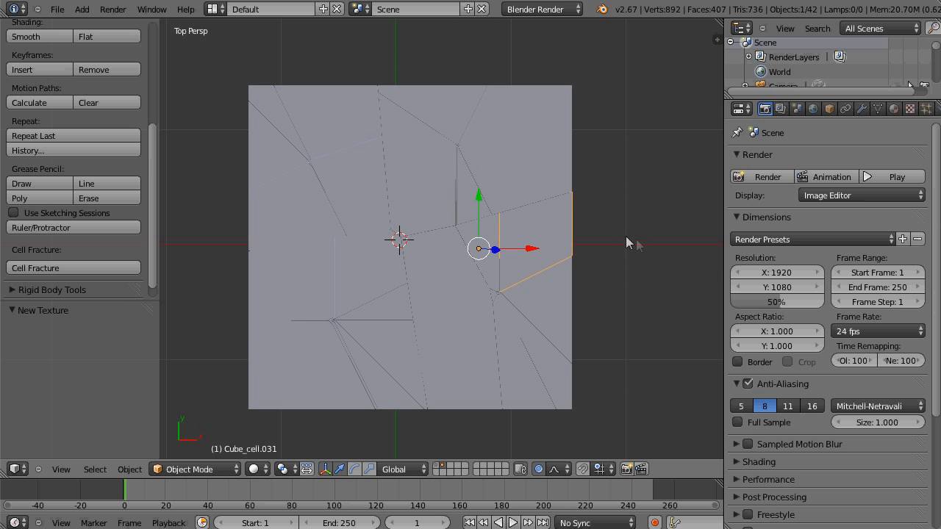
Step: Delete all the fracture pieces made from the four marks and switch back to the first layer with the original cube
{"action": "left_click_drag", "start_coordinate": [721, 237], "coordinate": [794, 238]}
{"action": "key", "text": "a"}
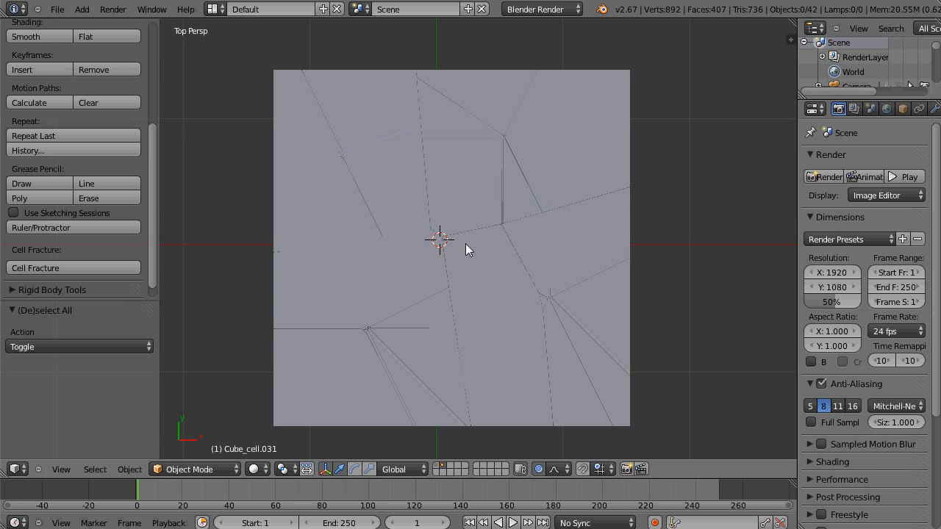
{"action": "key", "text": "a"}
{"action": "key", "text": "x"}
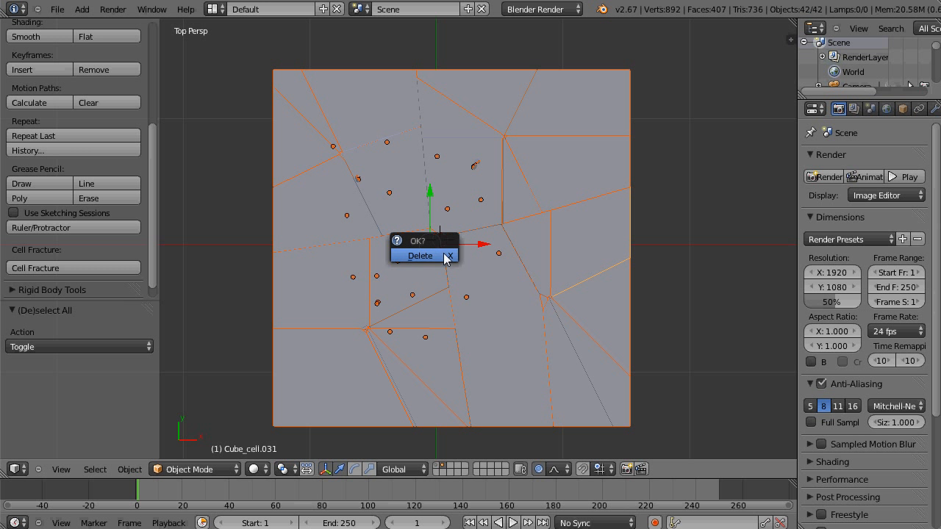
{"action": "left_click", "coordinate": [441, 259]}
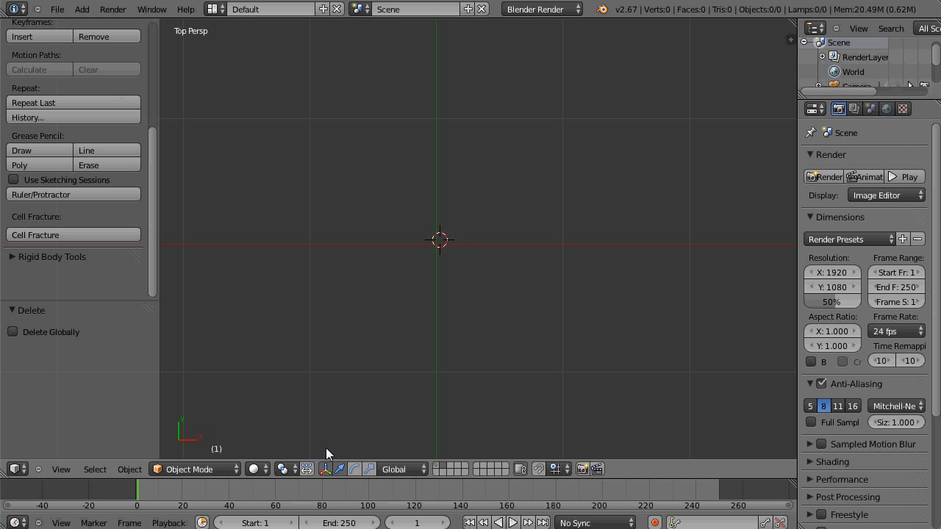
{"action": "left_click", "coordinate": [435, 467]}
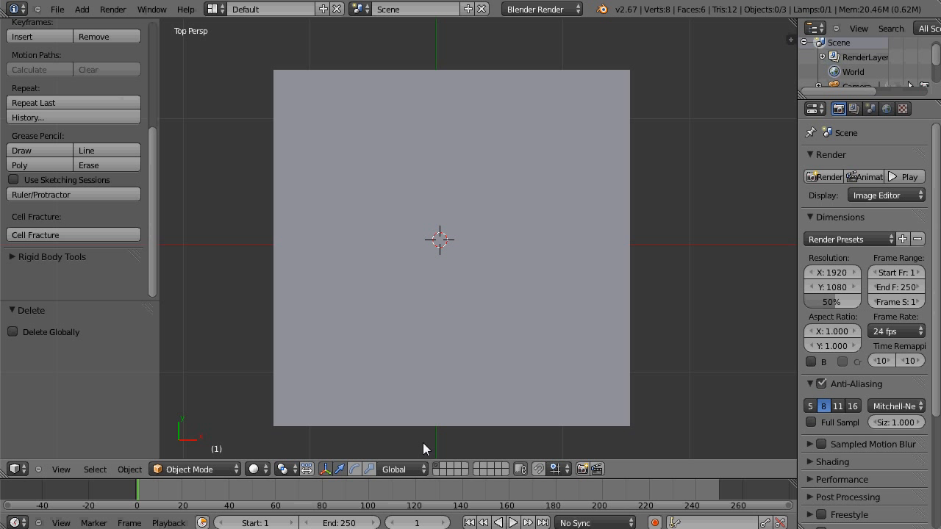
Step: Add a new Grease Pencil data block with nothing selected and set its drawing placement to Surface
{"action": "middle_click_drag", "start_coordinate": [461, 425], "coordinate": [479, 298]}
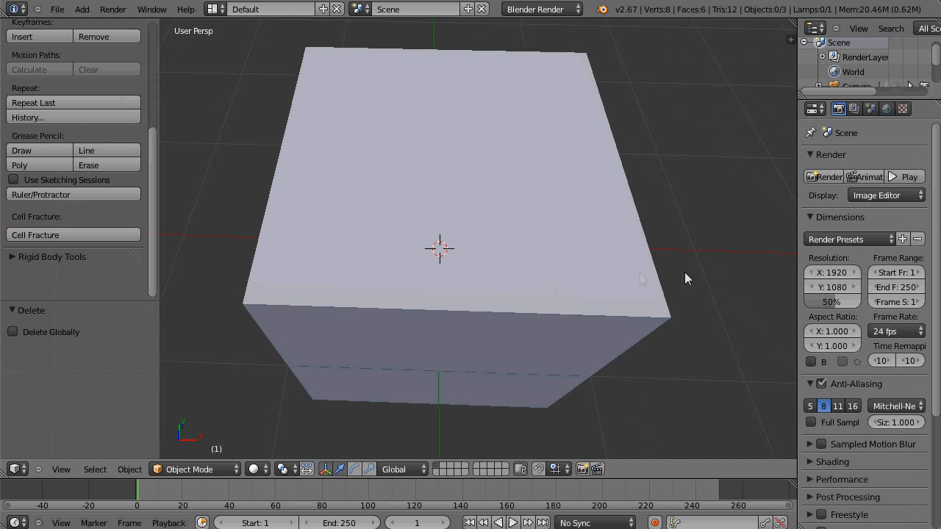
{"action": "key", "text": "n"}
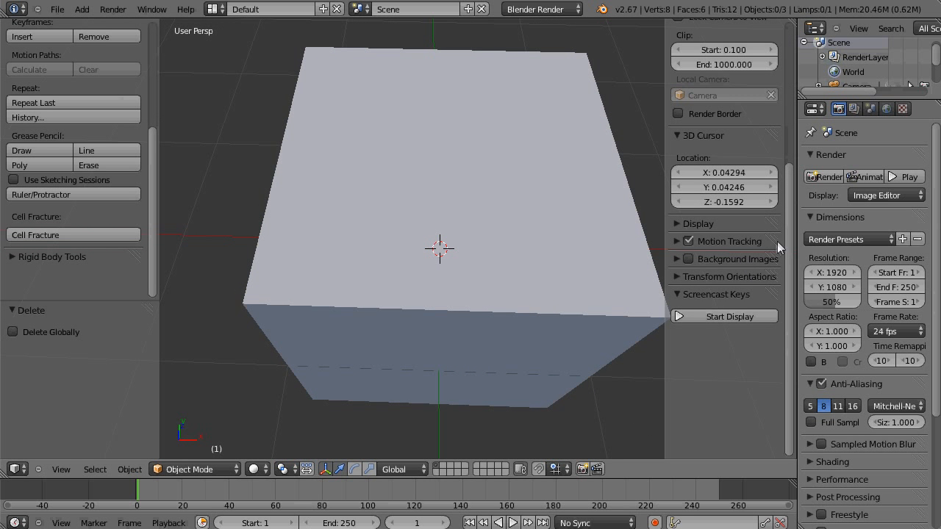
{"action": "scroll", "coordinate": [790, 224], "scroll_direction": "up", "scroll_amount": 6}
{"action": "left_click", "coordinate": [736, 79]}
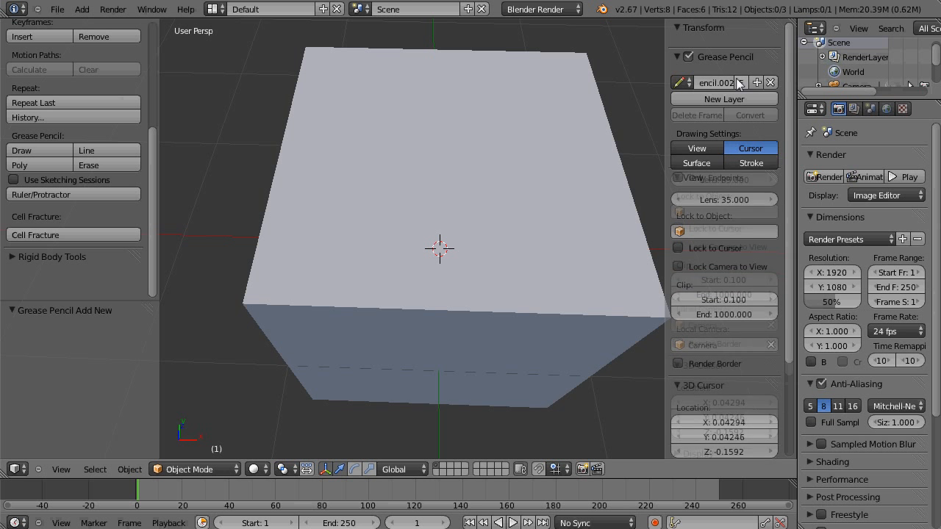
{"action": "left_click", "coordinate": [697, 163]}
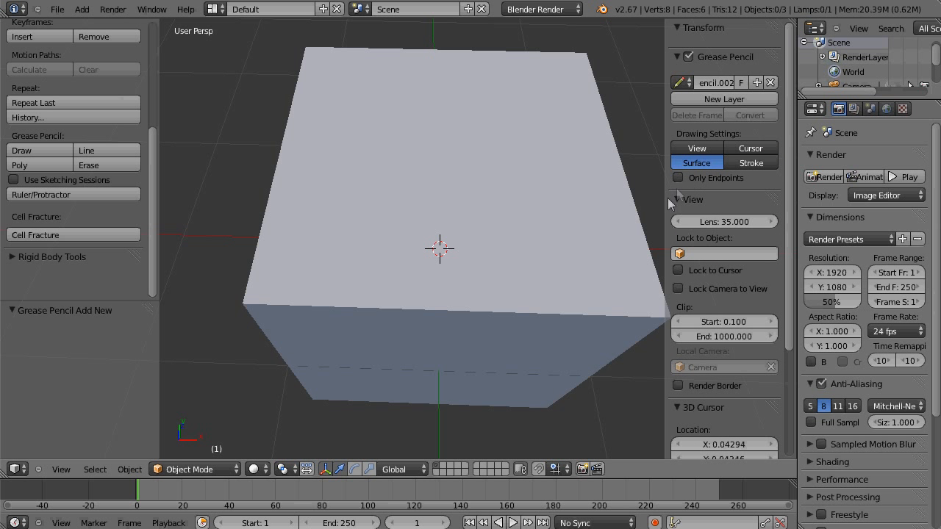
Step: Replace the cube's Grease Pencil layer of four marks with three freehand concentric rings around the centre of the top face
{"action": "middle_click_drag", "start_coordinate": [507, 233], "coordinate": [514, 281]}
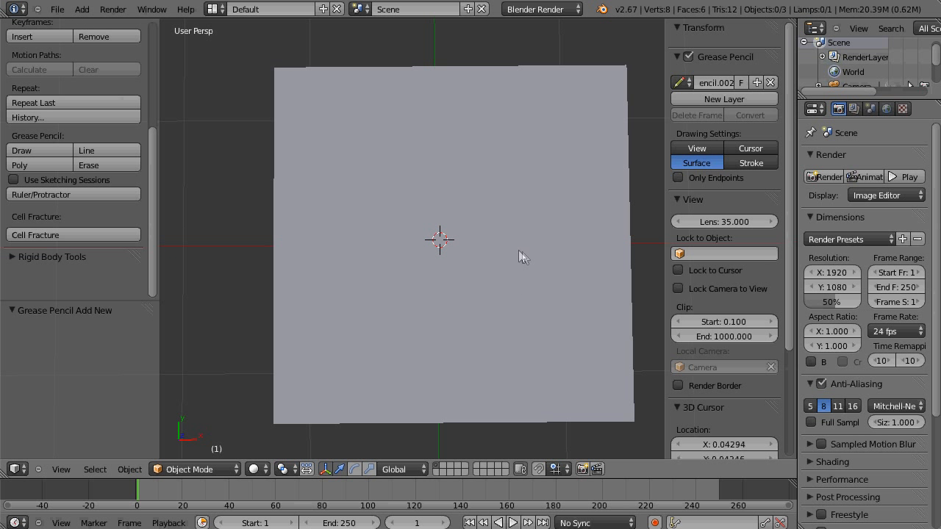
{"action": "key", "text": "ctrl+z"}
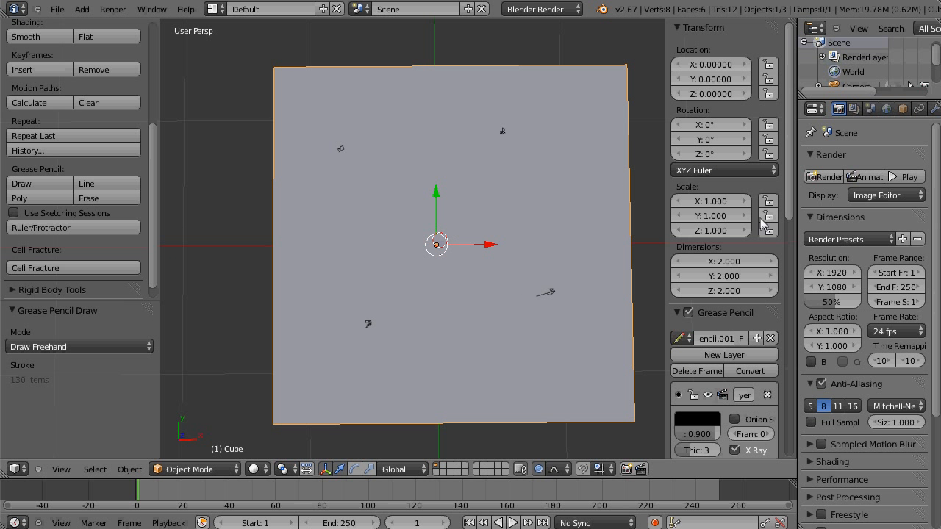
{"action": "left_click", "coordinate": [768, 396]}
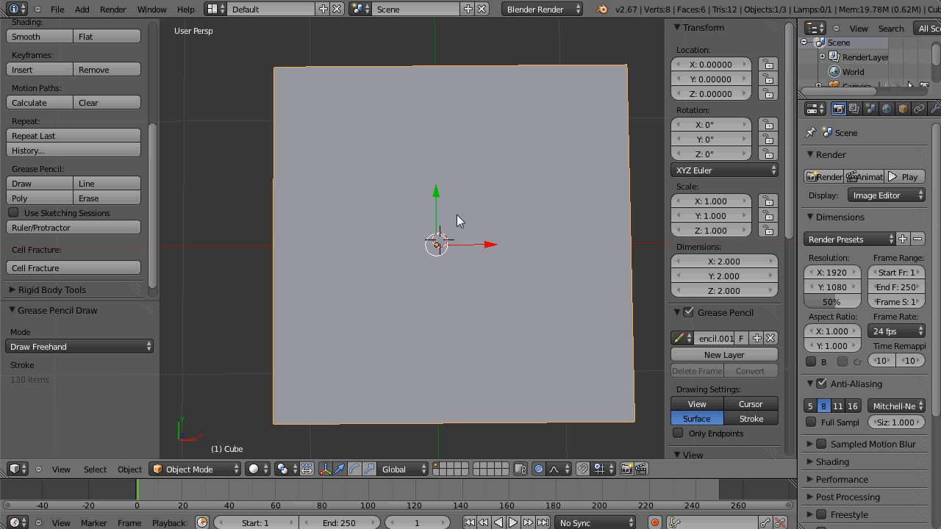
{"action": "mouse_move", "coordinate": [457, 220]}
{"action": "left_mouse_down"}
{"action": "mouse_move", "coordinate": [447, 204]}
{"action": "mouse_move", "coordinate": [427, 215]}
{"action": "mouse_move", "coordinate": [422, 254]}
{"action": "mouse_move", "coordinate": [474, 221]}
{"action": "mouse_move", "coordinate": [456, 199]}
{"action": "mouse_move", "coordinate": [420, 185]}
{"action": "mouse_move", "coordinate": [405, 252]}
{"action": "mouse_move", "coordinate": [491, 253]}
{"action": "mouse_move", "coordinate": [444, 184]}
{"action": "mouse_move", "coordinate": [425, 188]}
{"action": "left_mouse_up"}
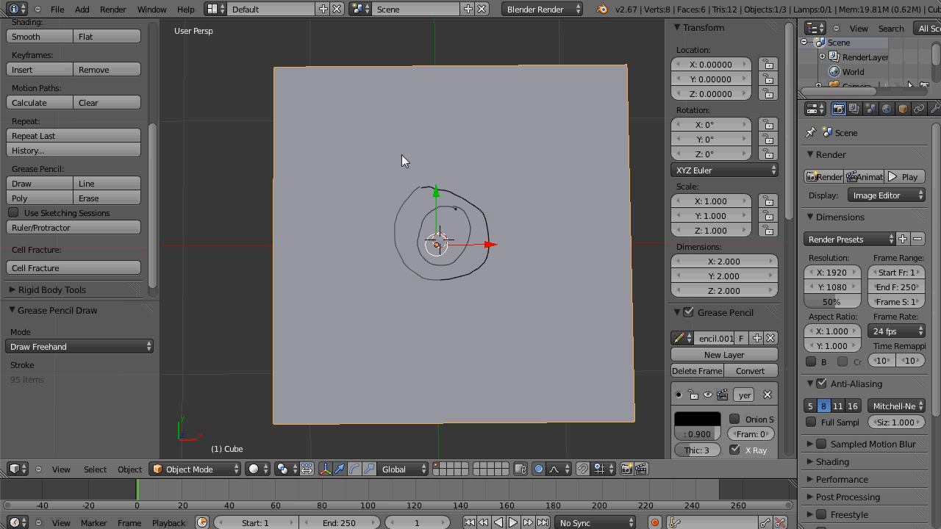
{"action": "mouse_move", "coordinate": [402, 155]}
{"action": "left_mouse_down"}
{"action": "mouse_move", "coordinate": [365, 203]}
{"action": "mouse_move", "coordinate": [456, 306]}
{"action": "mouse_move", "coordinate": [500, 196]}
{"action": "mouse_move", "coordinate": [432, 156]}
{"action": "mouse_move", "coordinate": [399, 154]}
{"action": "left_mouse_up"}
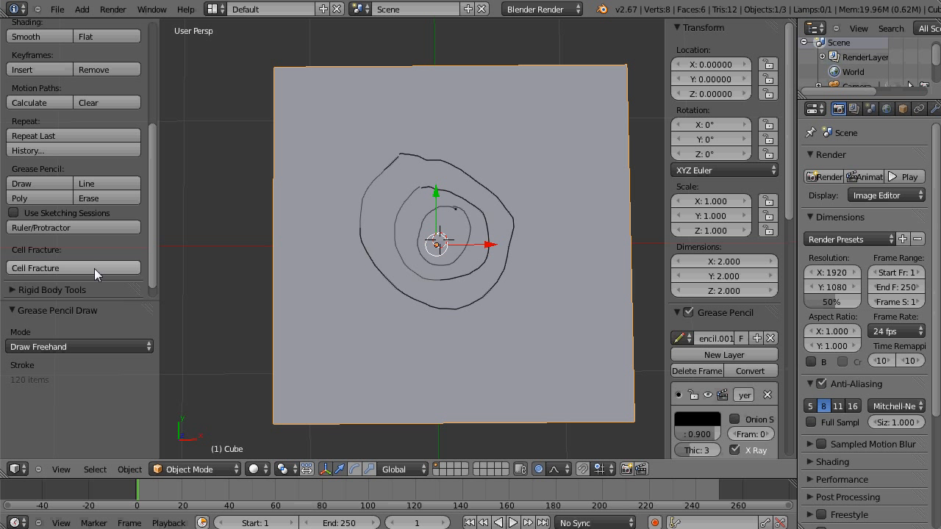
Step: Fracture the cube from the three drawn rings, using Grease Pencil as the only point source with Own Particles off
{"action": "left_click", "coordinate": [94, 267]}
{"action": "left_click", "coordinate": [408, 163], "text": "shift"}
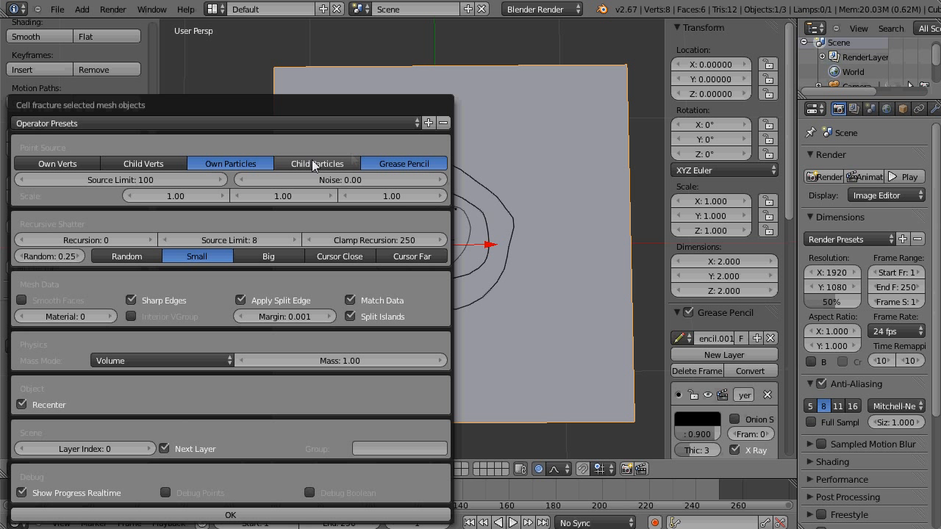
{"action": "left_click", "coordinate": [247, 164], "text": "shift"}
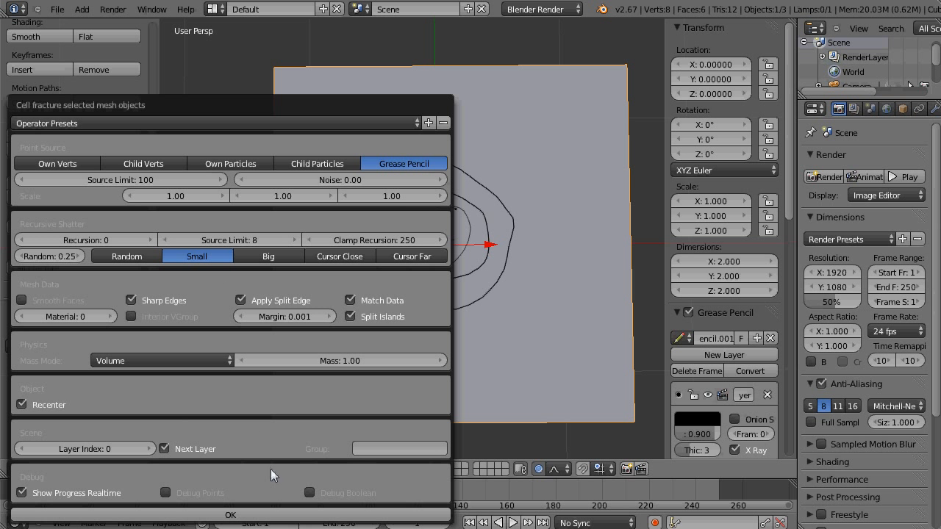
{"action": "left_click", "coordinate": [229, 515]}
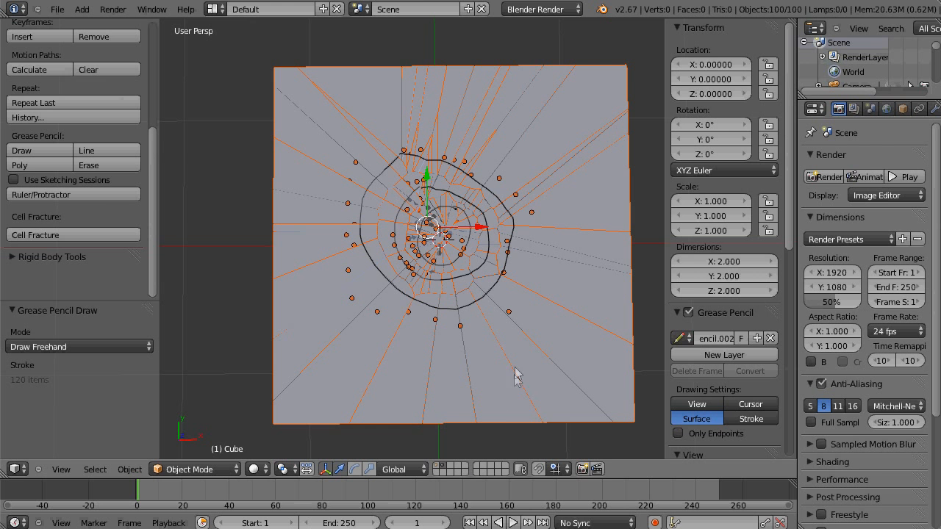
Step: Spread the pieces with proportional editing by moving one large outer fragment about 0.264 in X and -0.256 in Y, and examine the ring-shaped cracks
{"action": "right_click", "coordinate": [537, 309]}
{"action": "key", "text": "g"}
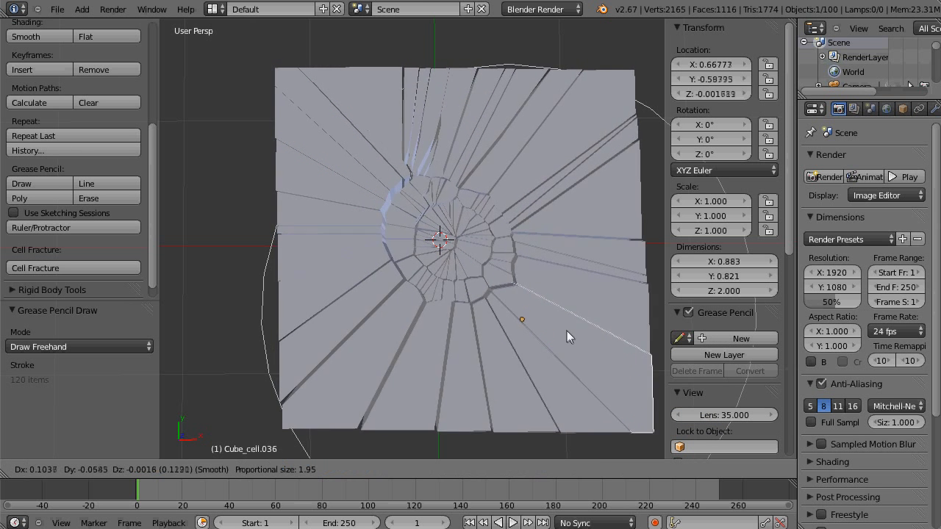
{"action": "left_click", "coordinate": [587, 356]}
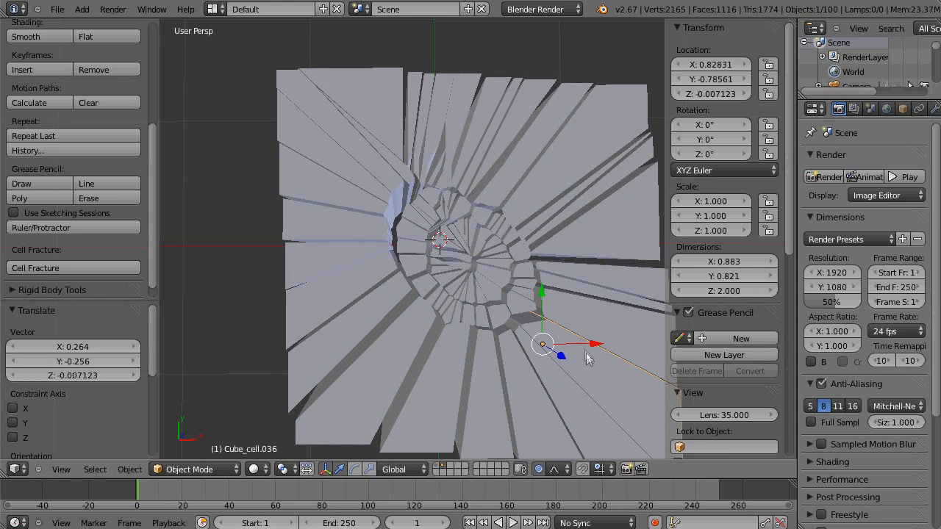
{"action": "middle_click_drag", "start_coordinate": [559, 332], "coordinate": [518, 259], "text": "shift"}
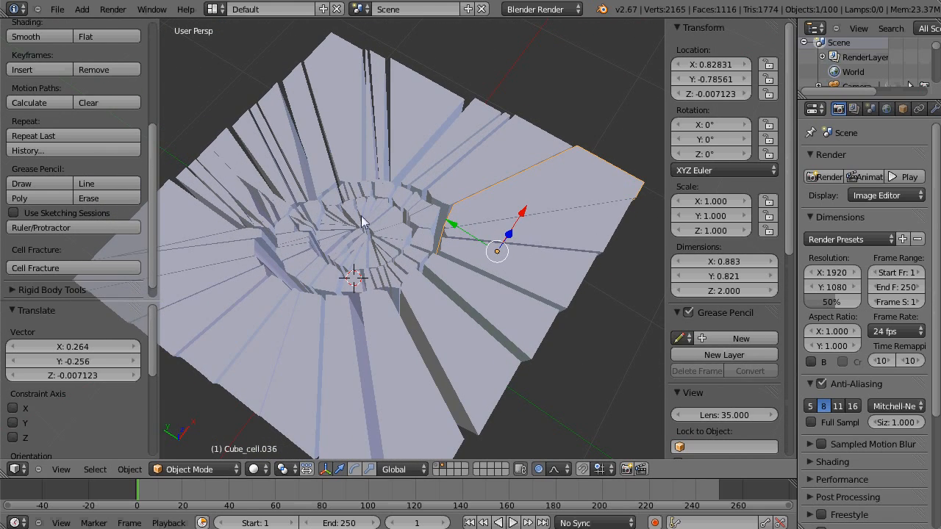
{"action": "middle_click_drag", "start_coordinate": [434, 242], "coordinate": [442, 253]}
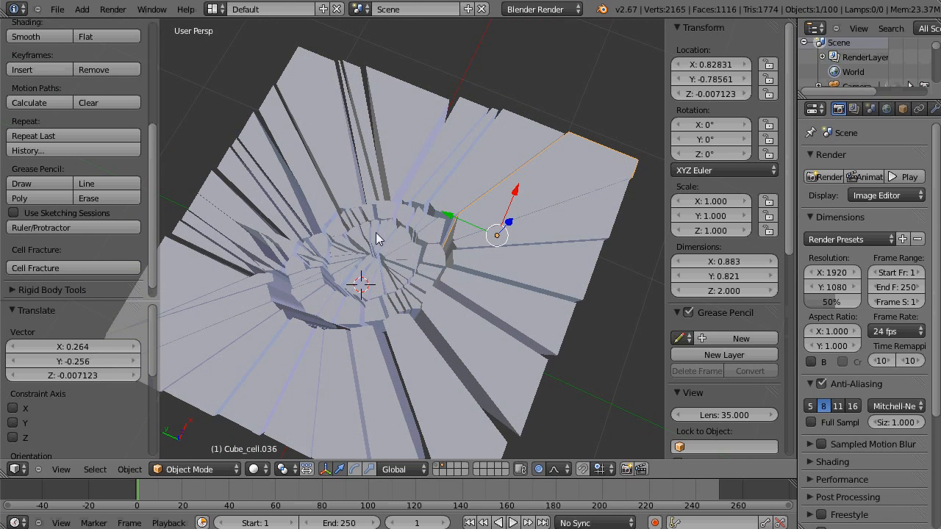
{"action": "middle_click_drag", "start_coordinate": [379, 250], "coordinate": [444, 278]}
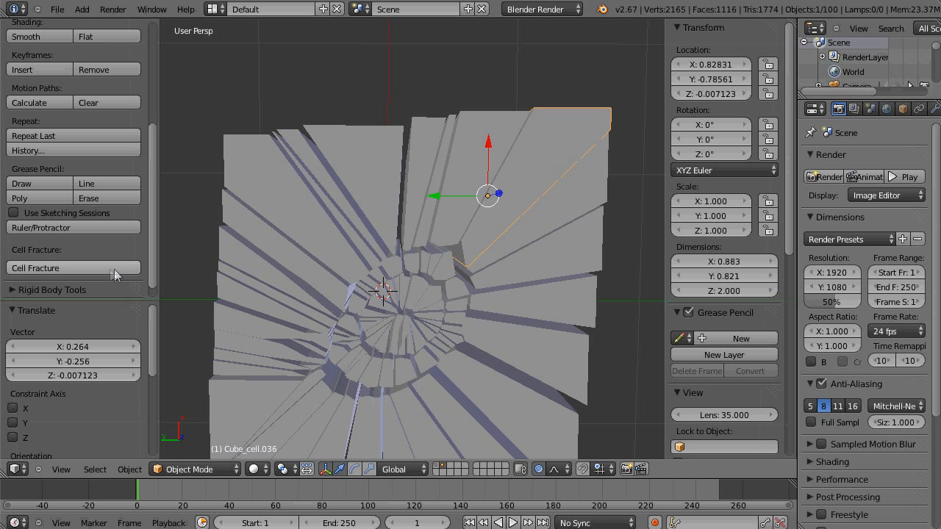
{"action": "middle_click_drag", "start_coordinate": [401, 285], "coordinate": [436, 255]}
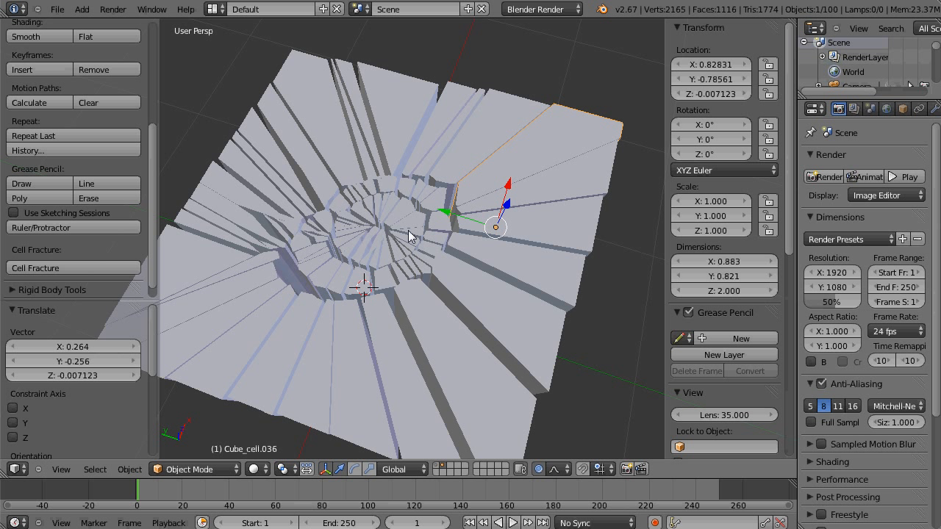
Step: Delete all the ring-fractured pieces and show the first layer containing the intact cube
{"action": "key", "text": "a"}
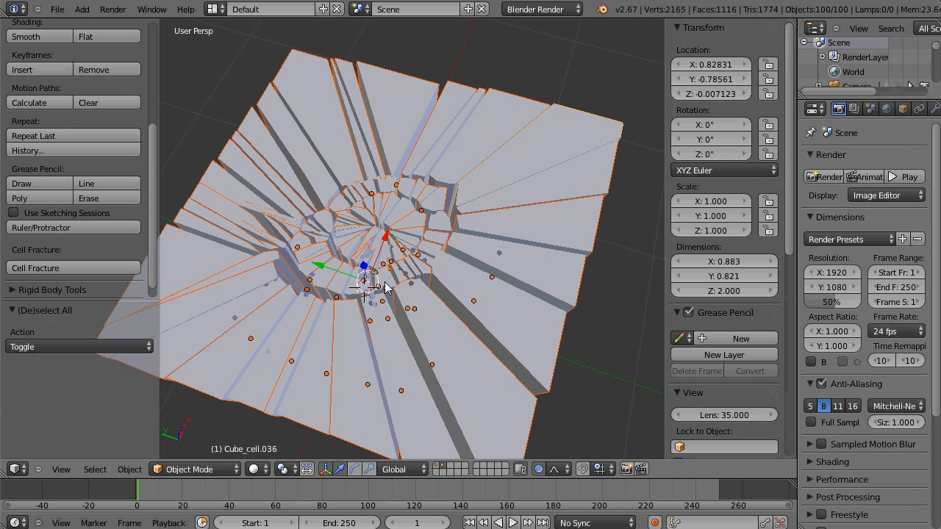
{"action": "key", "text": "x"}
{"action": "left_click", "coordinate": [368, 291]}
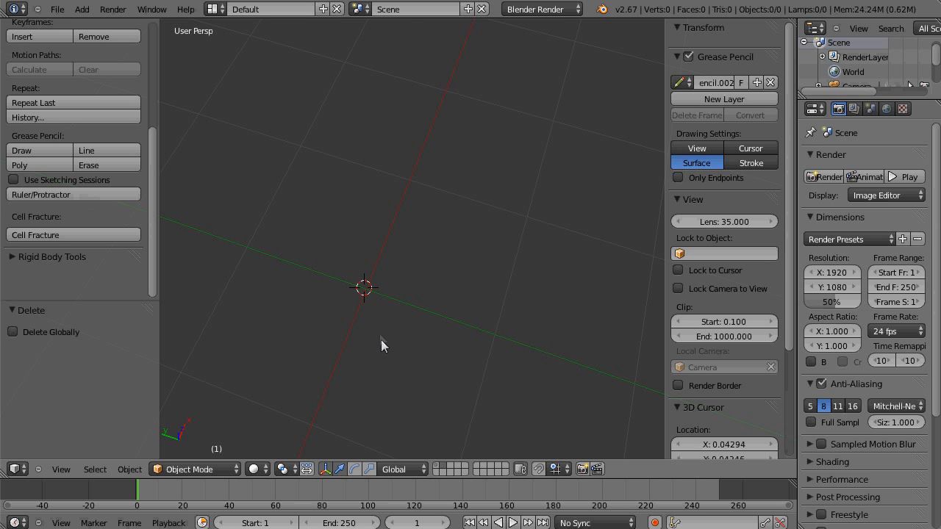
{"action": "left_click", "coordinate": [438, 466]}
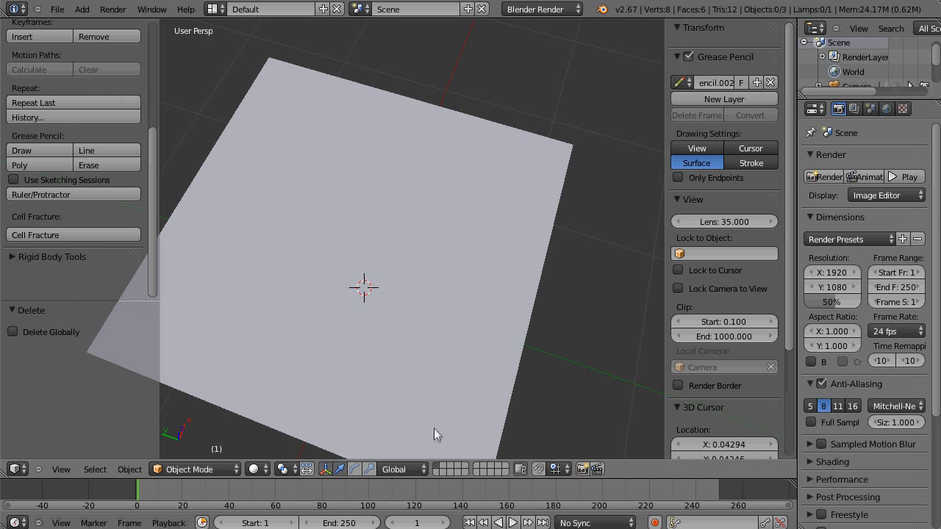
Step: Select the intact cube and unlink its Grease Pencil drawing
{"action": "right_click", "coordinate": [413, 357]}
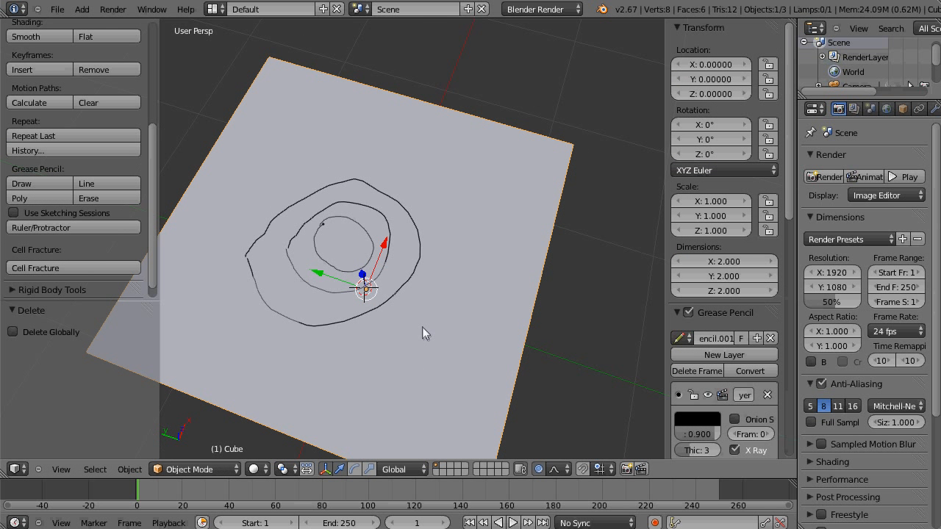
{"action": "left_click", "coordinate": [771, 339]}
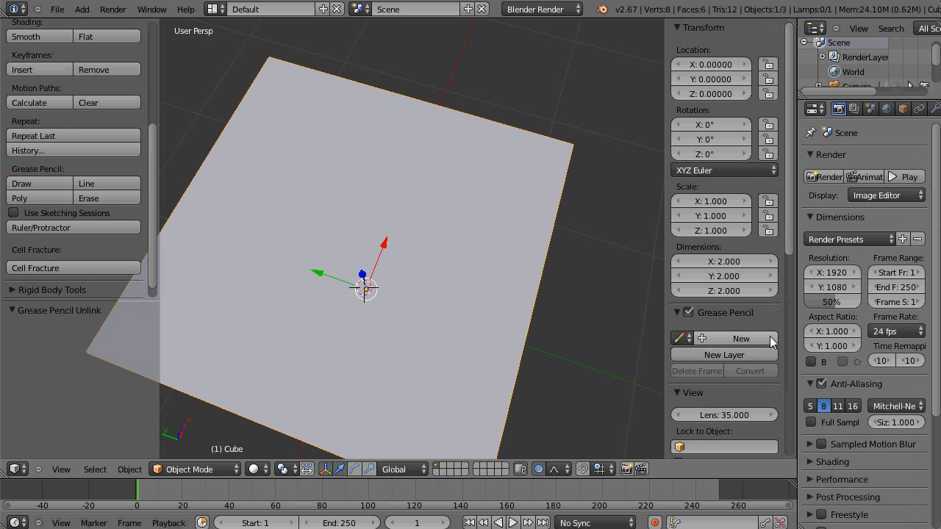
{"action": "middle_click_drag", "start_coordinate": [420, 311], "coordinate": [302, 272]}
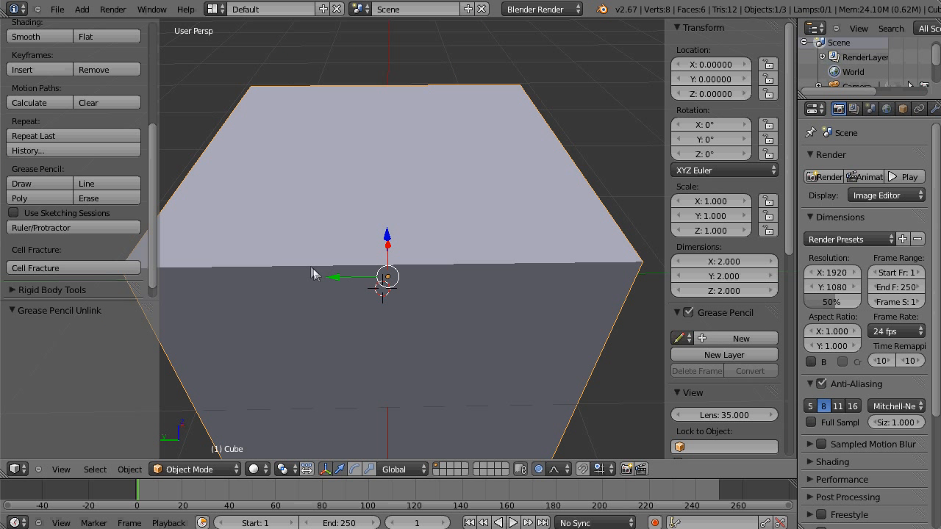
Step: Fracture the cube using only Own Verts as point source, with noise 0.20 and the pieces assigned to a group named cubo
{"action": "left_click", "coordinate": [78, 269]}
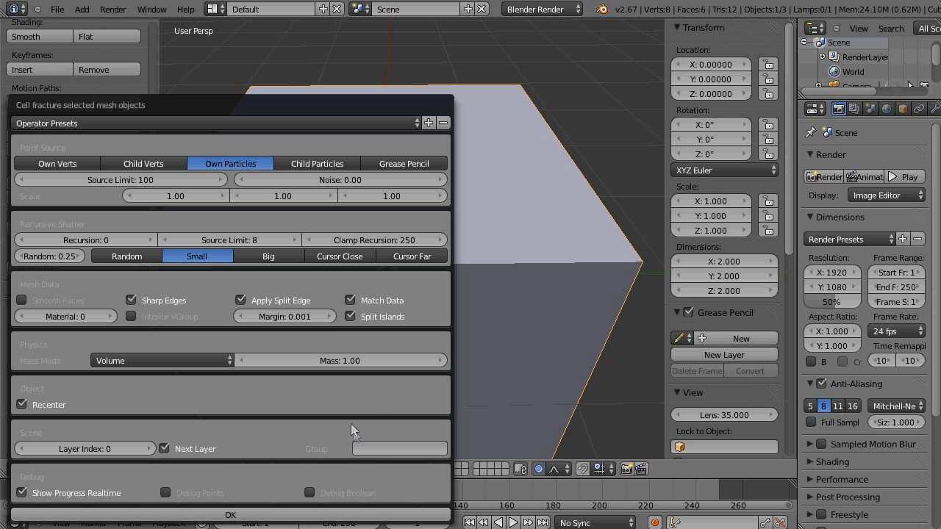
{"action": "left_click", "coordinate": [362, 448]}
{"action": "type", "text": "cubo"}
{"action": "key", "text": "Return"}
{"action": "left_click", "coordinate": [63, 164], "text": "shift"}
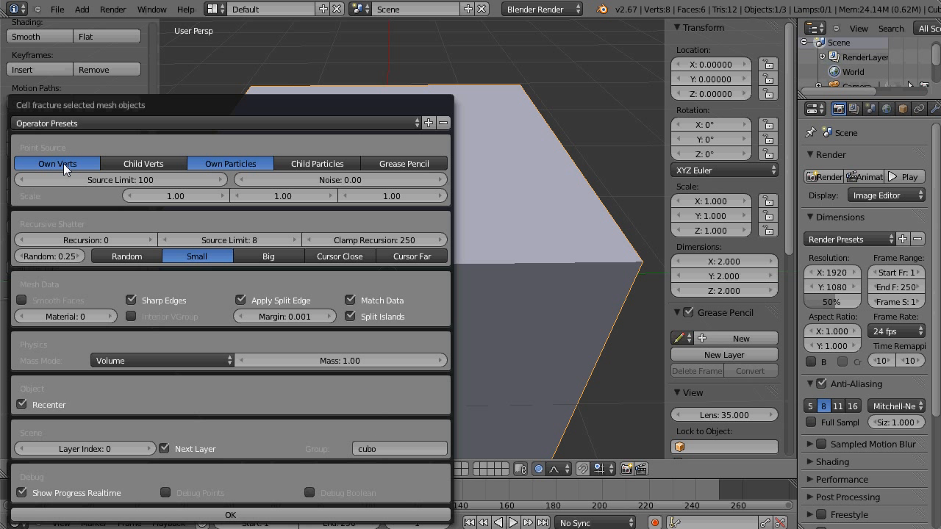
{"action": "left_click", "coordinate": [209, 164], "text": "shift"}
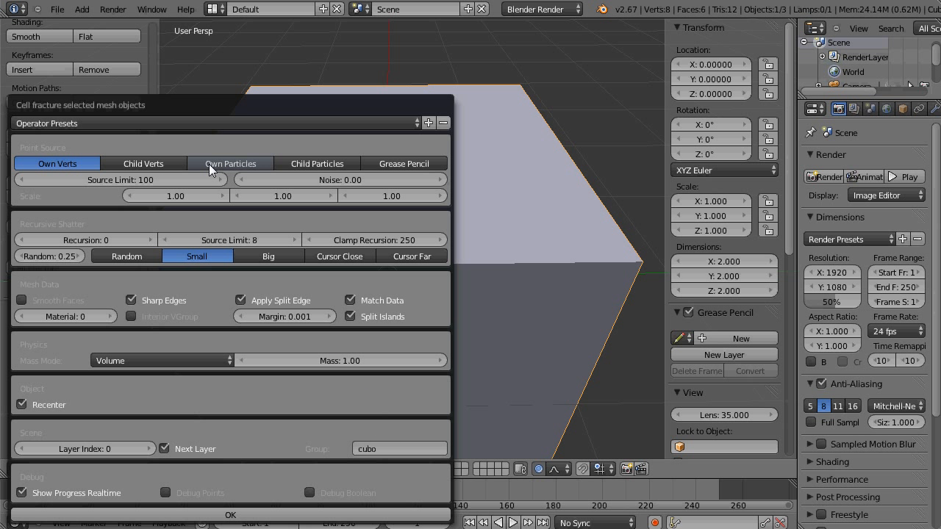
{"action": "left_click", "coordinate": [320, 180]}
{"action": "key", "text": "BackSpace"}
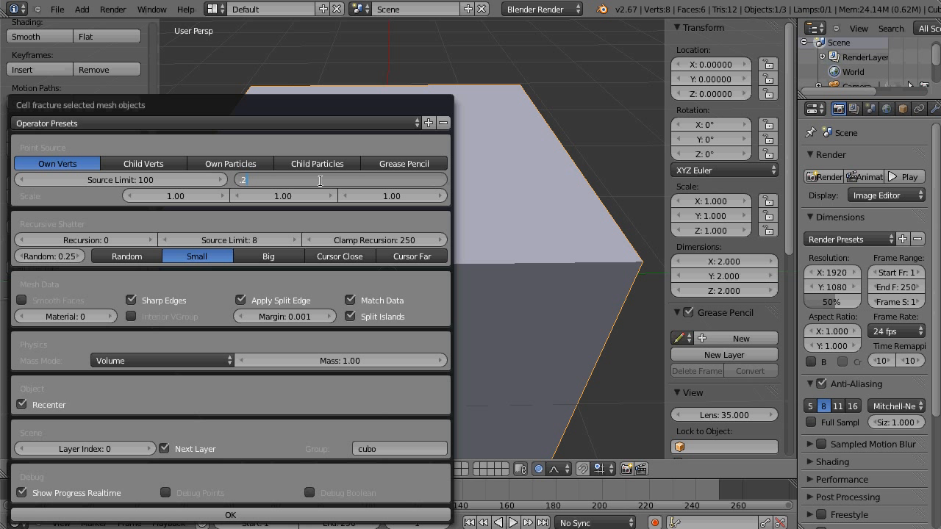
{"action": "type", "text": ".2"}
{"action": "key", "text": "Return"}
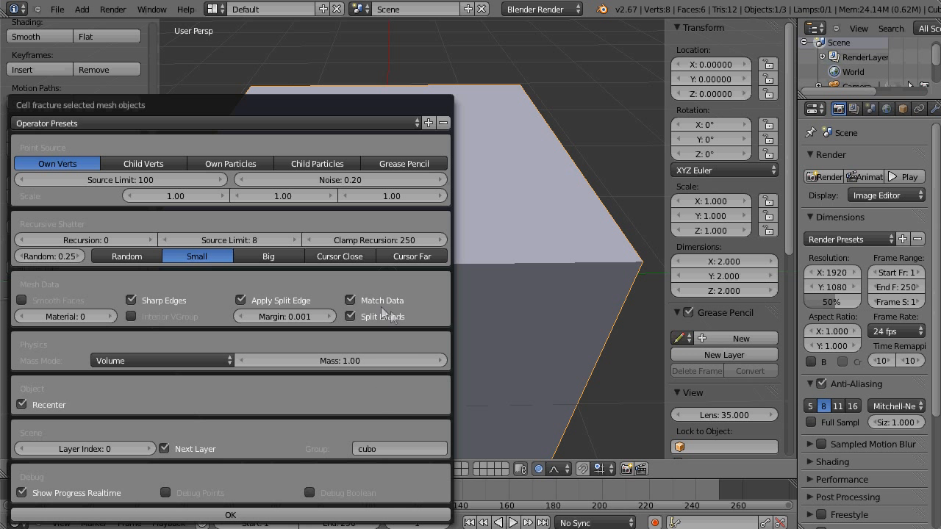
{"action": "left_click", "coordinate": [228, 517]}
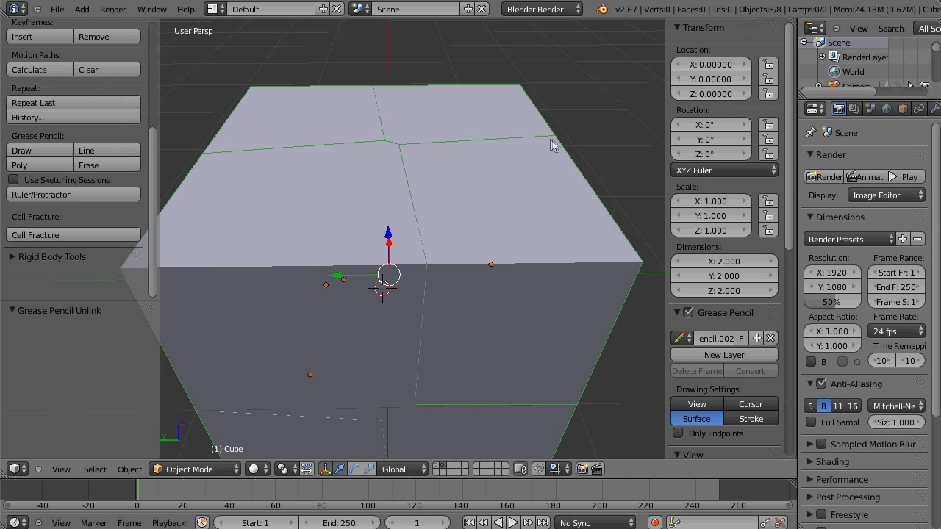
Step: Try to move the grouped cube pieces together
{"action": "key", "text": "g"}
{"action": "right_click", "coordinate": [504, 315]}
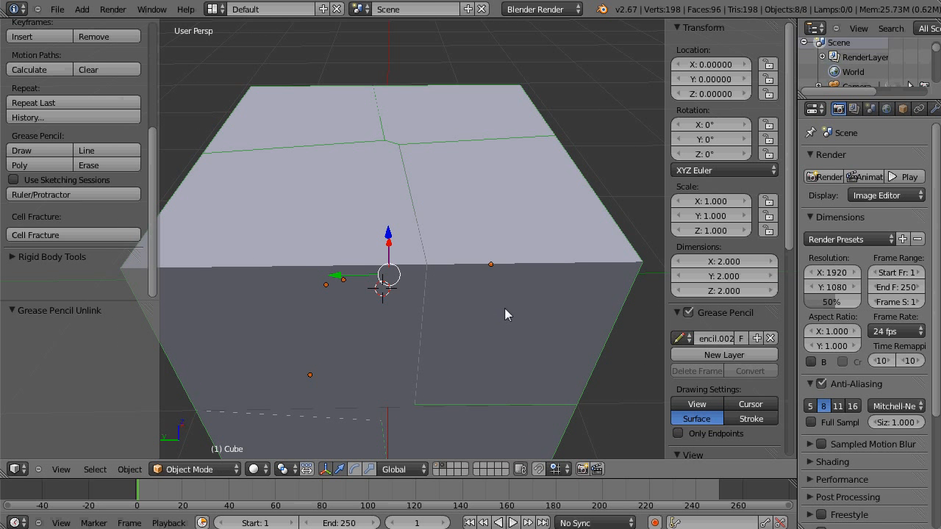
Step: Select the upper front cube piece with the negative Y position and move it outward about 0.29 units with smooth proportional editing
{"action": "right_click", "coordinate": [505, 308]}
{"action": "key", "text": "g"}
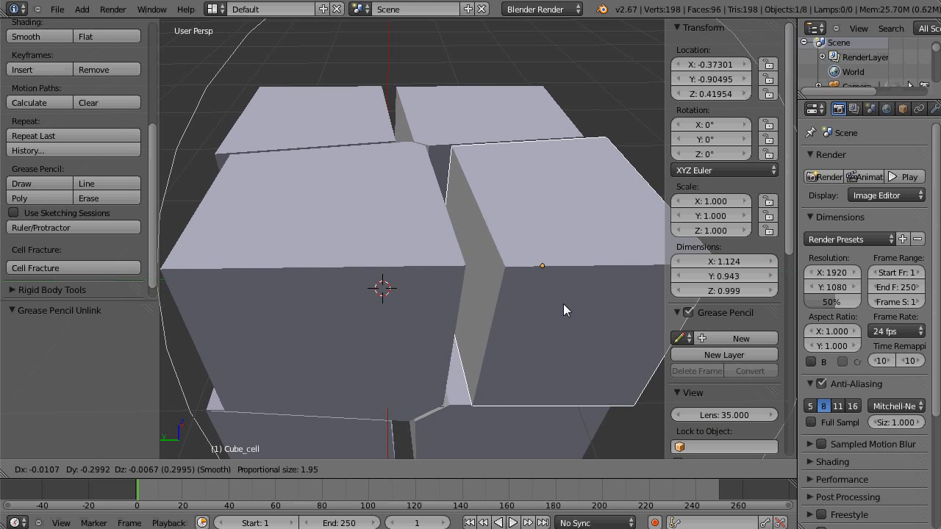
{"action": "left_click", "coordinate": [561, 305]}
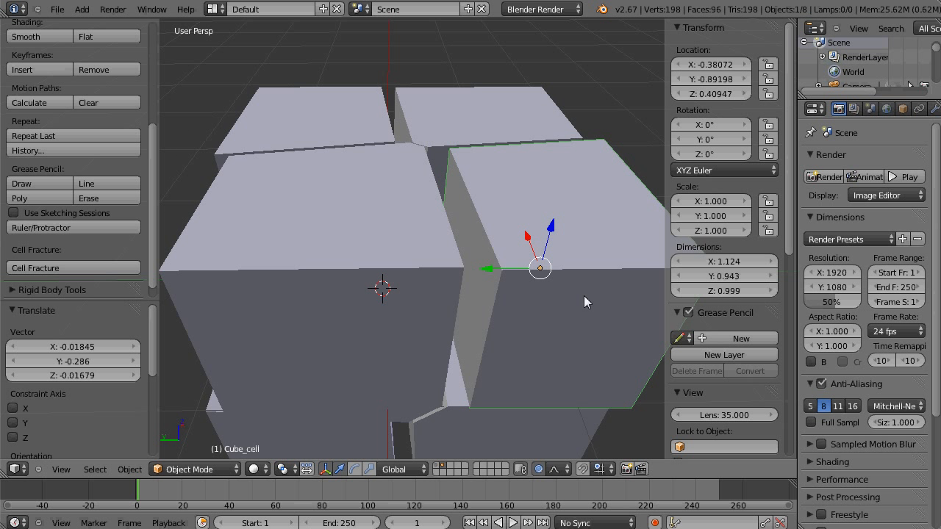
Step: Hide the viewport's transform properties, widen the Outliner and set it to display Groups, selecting all pieces of the cubo group
{"action": "key", "text": "n"}
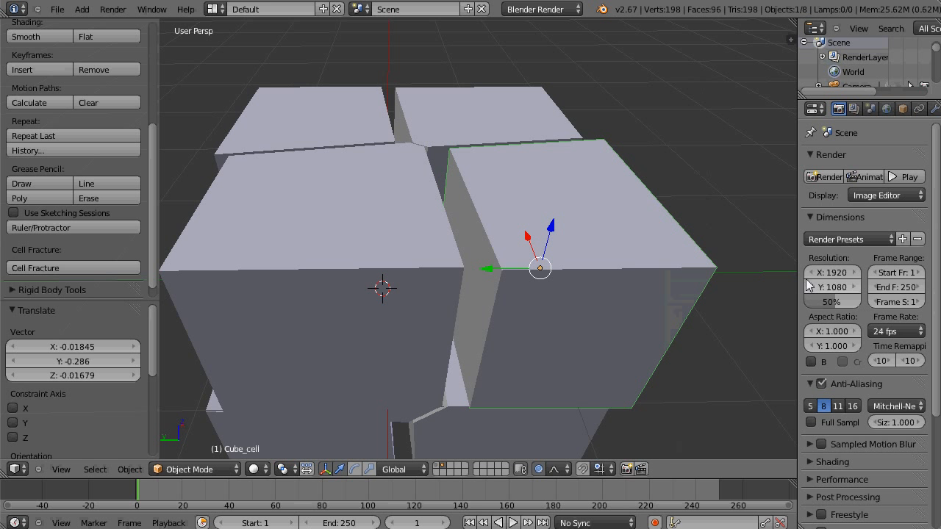
{"action": "left_click_drag", "start_coordinate": [799, 140], "coordinate": [748, 137]}
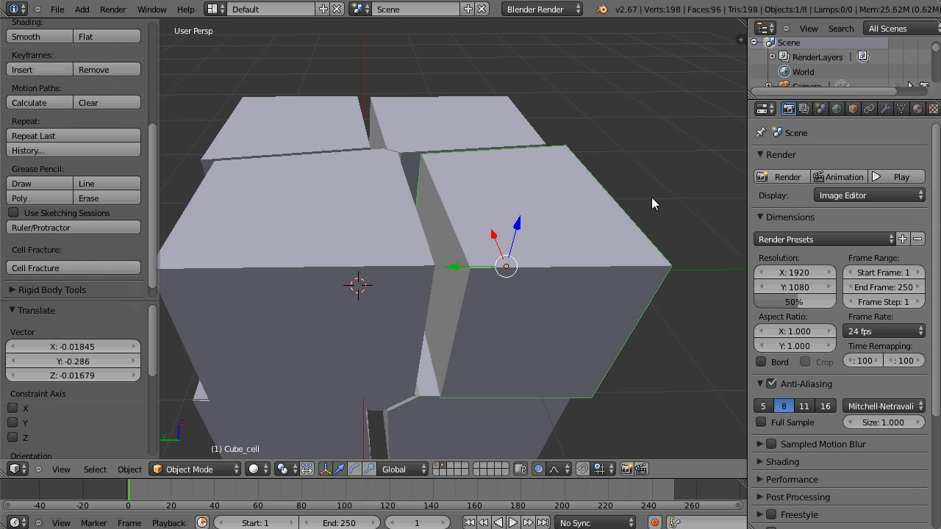
{"action": "left_click", "coordinate": [914, 30]}
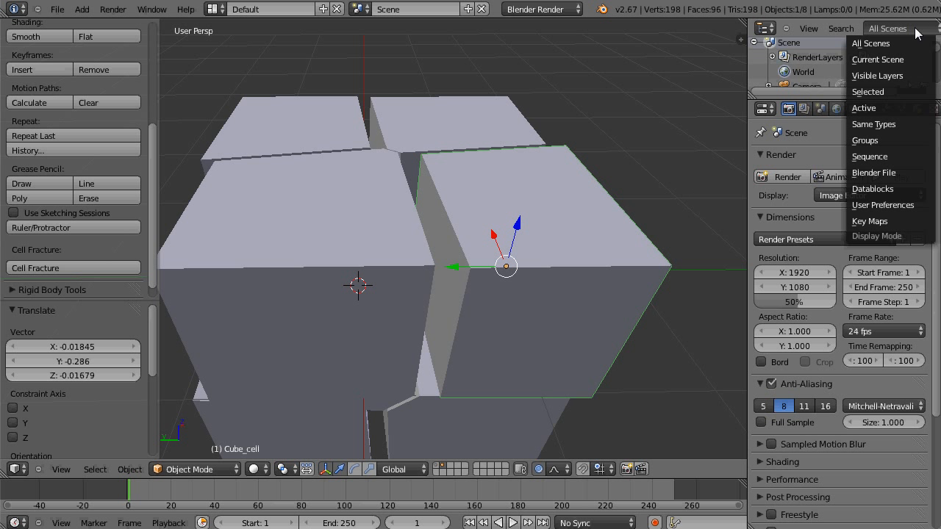
{"action": "left_click", "coordinate": [866, 138]}
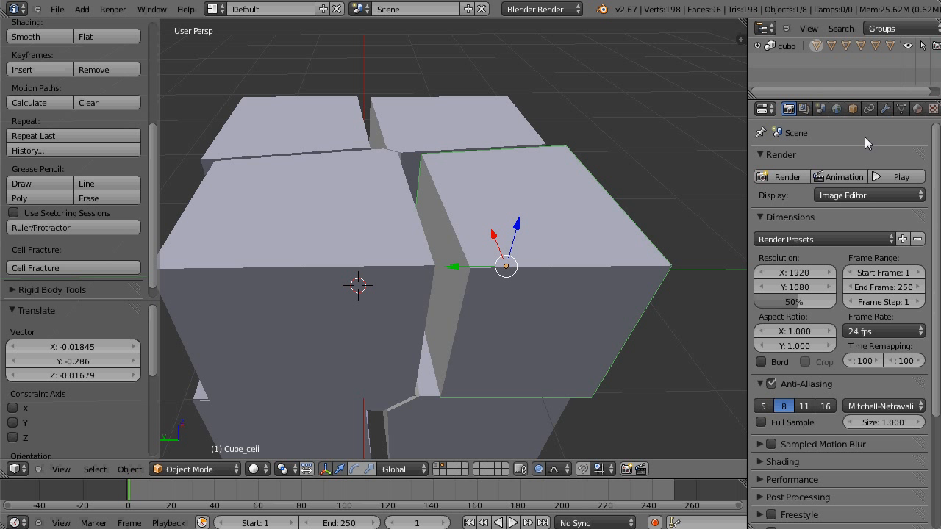
{"action": "left_click", "coordinate": [787, 46]}
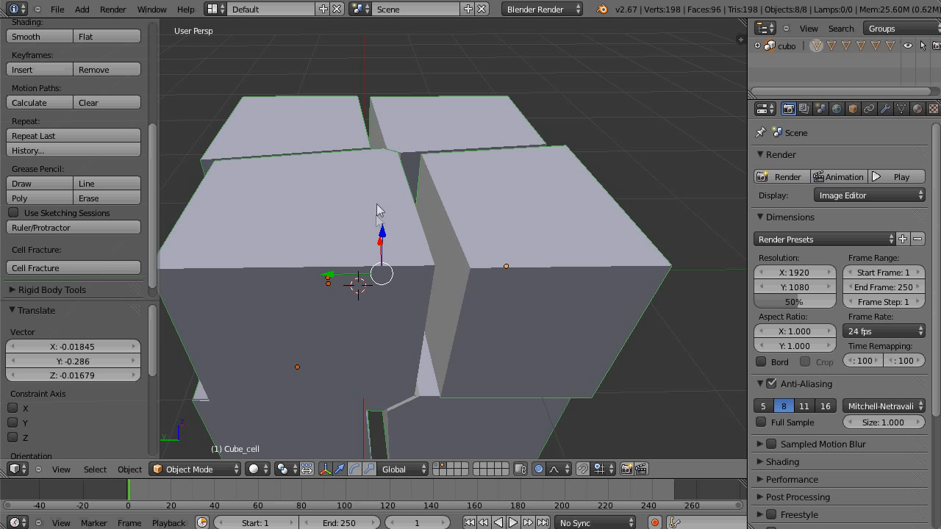